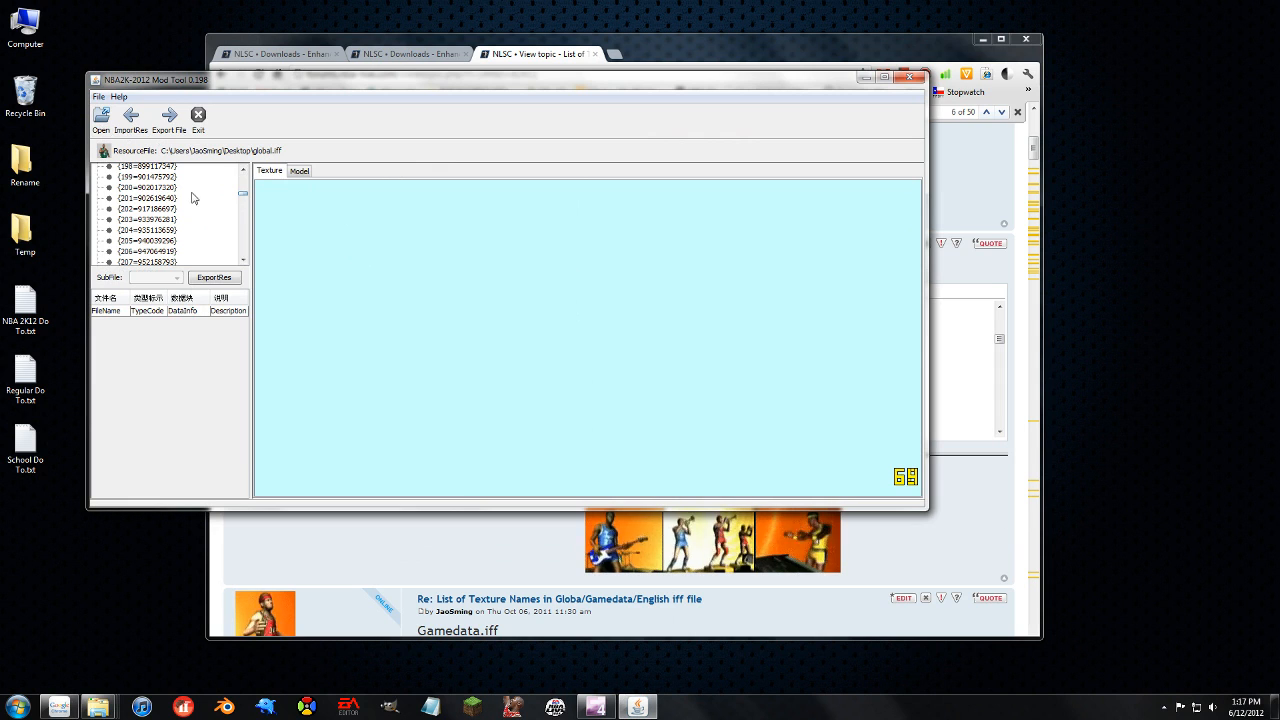
click(164, 188)
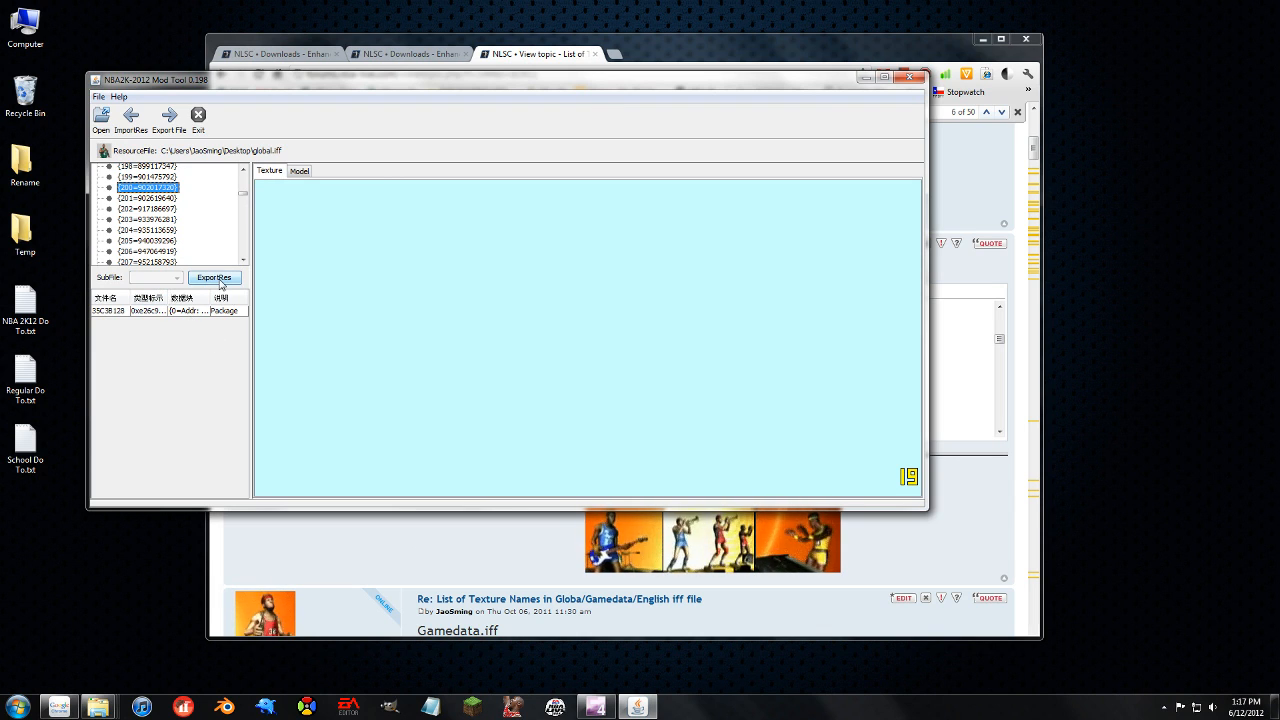
click(170, 120)
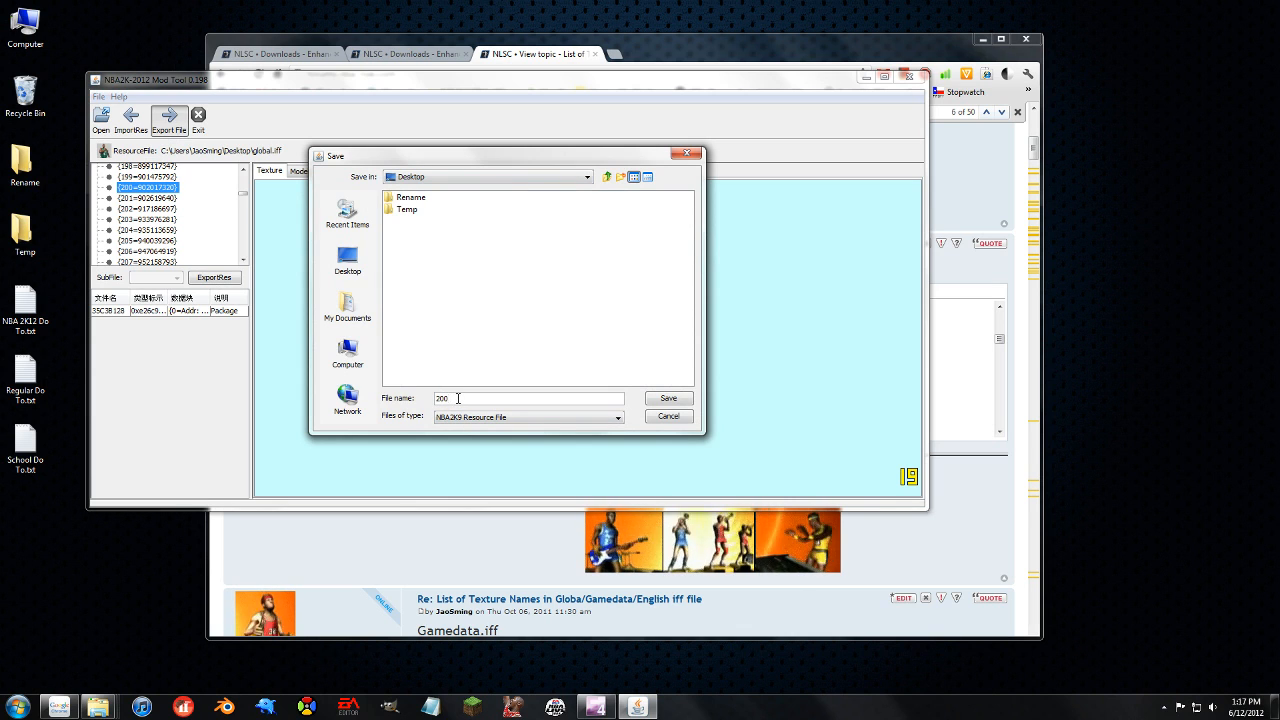
click(662, 399)
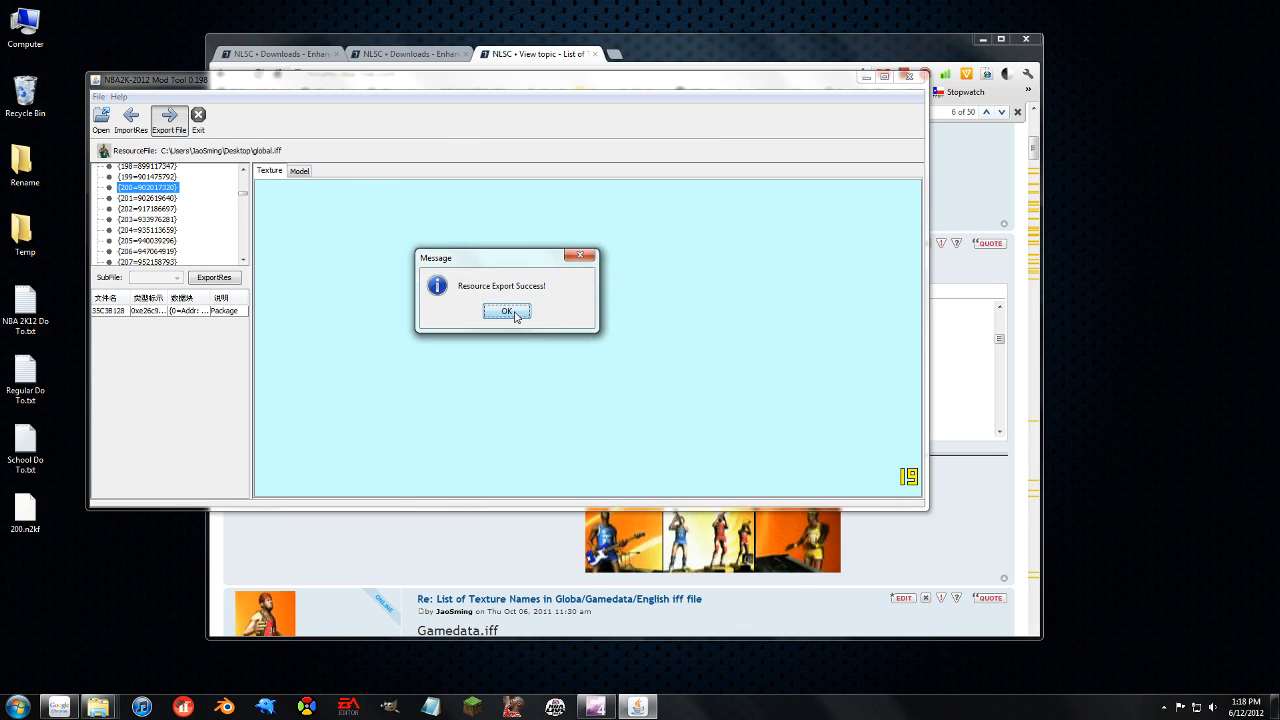
click(507, 311)
- Open the exported 200.n2kf from the desktop in Hex Workshop
click(28, 520)
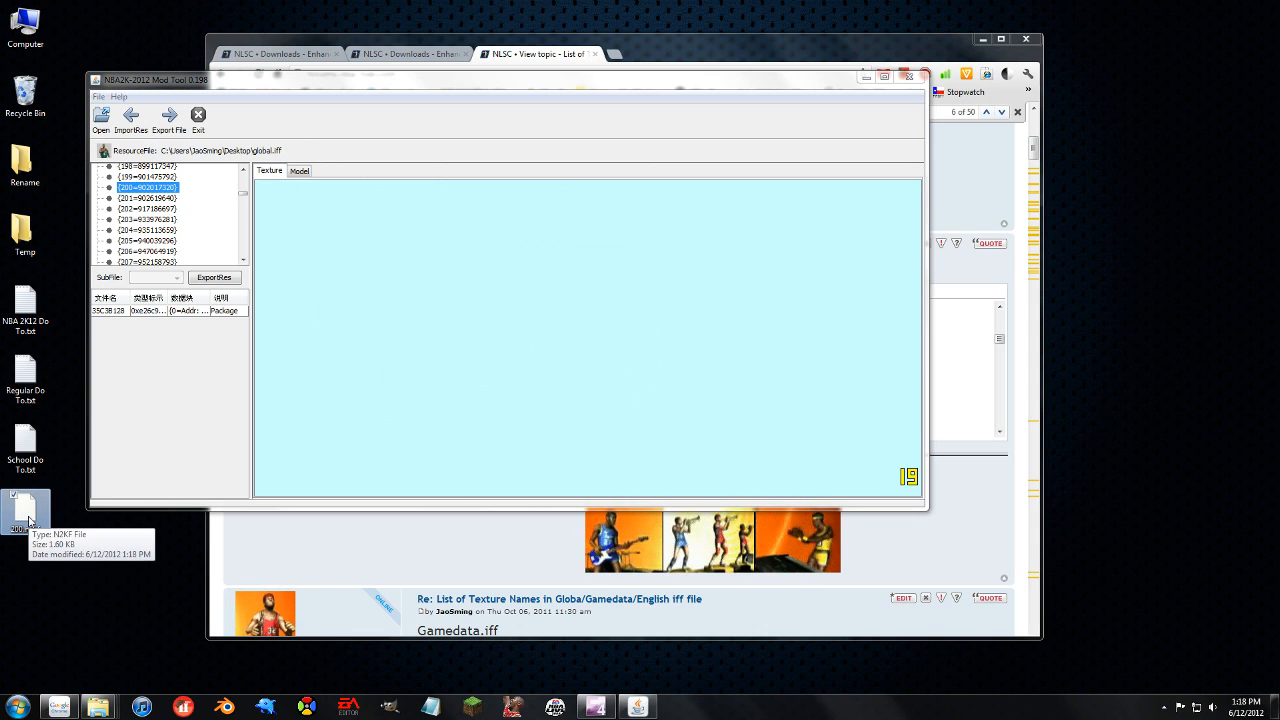
right_click(30, 519)
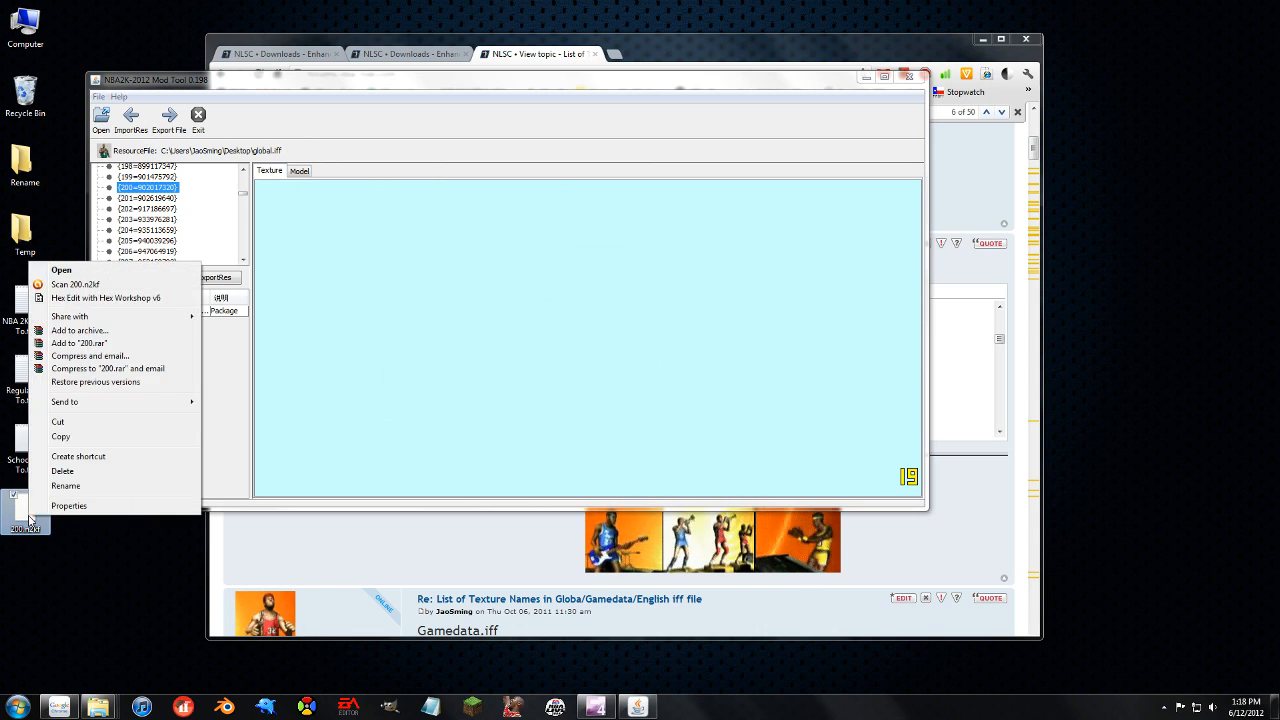
click(115, 300)
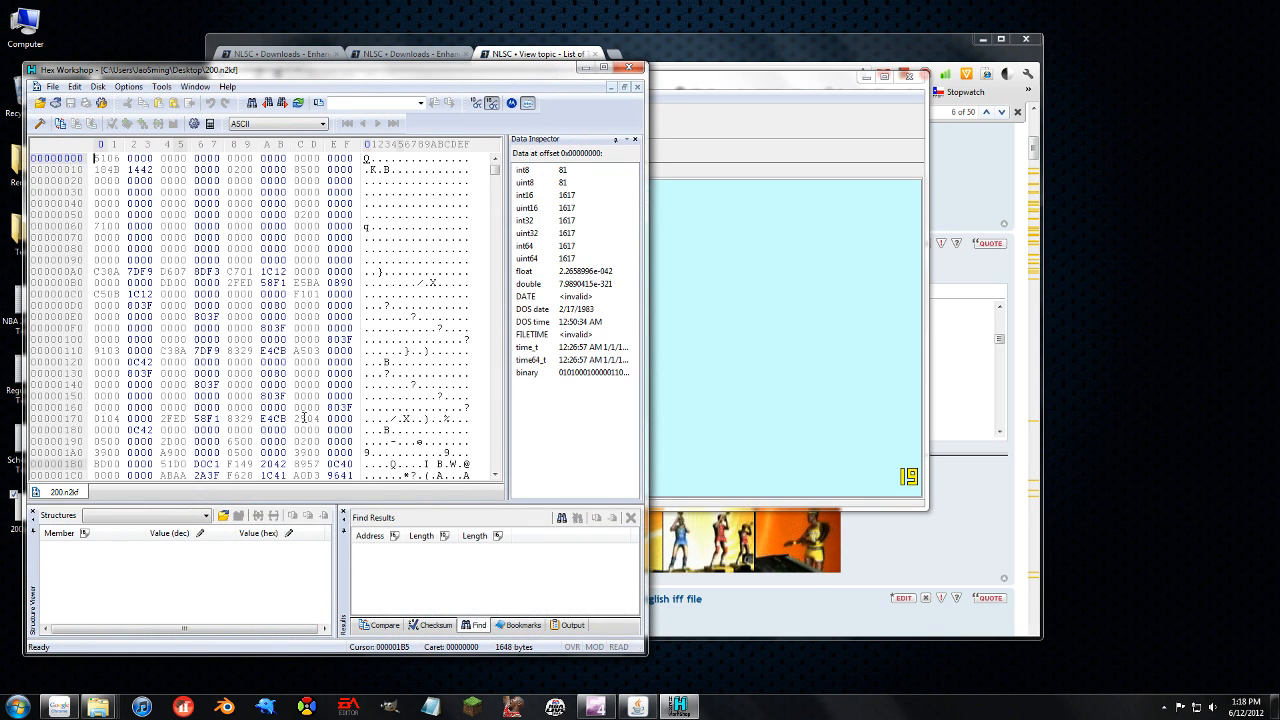
- Examine the camera name strings near the end of 200.n2kf, such as camera_main, cam_reflect_bgShape and cameraShape1
drag(496, 172, 508, 417)
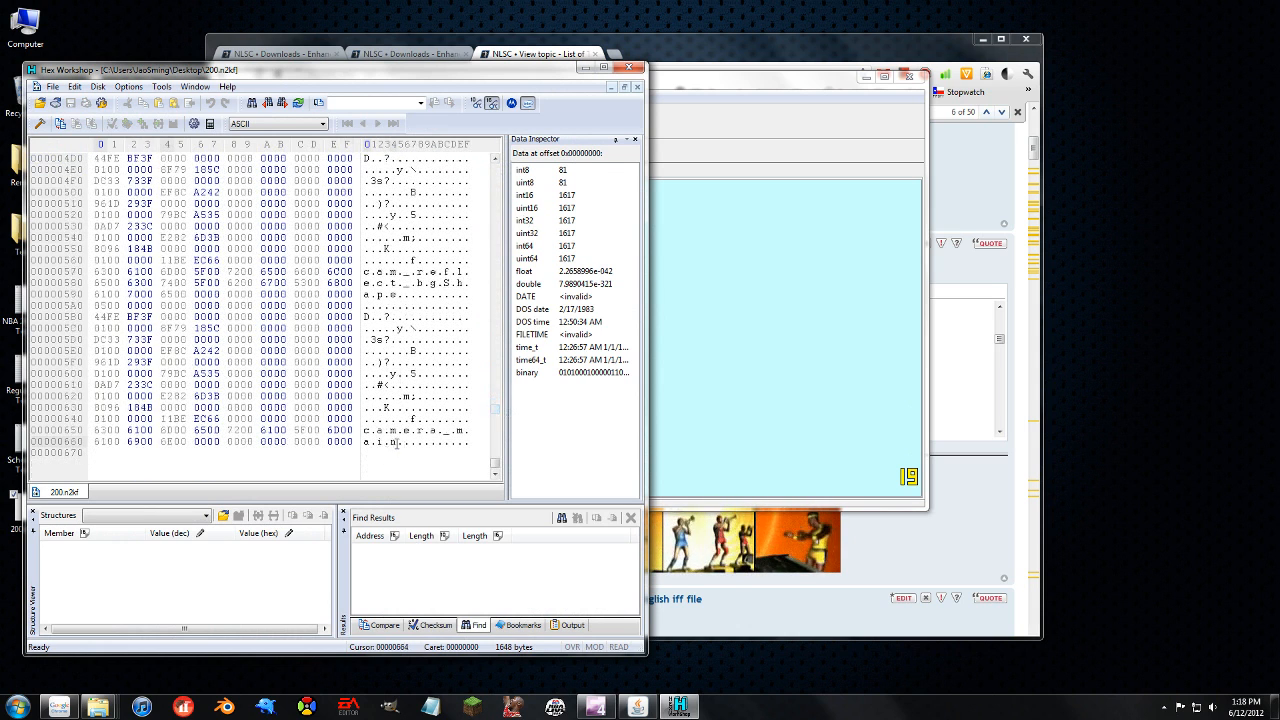
drag(397, 442, 366, 431)
click(384, 306)
drag(405, 297, 435, 285)
click(410, 286)
click(400, 295)
scroll(447, 366, up, 1)
scroll(447, 366, up, 2)
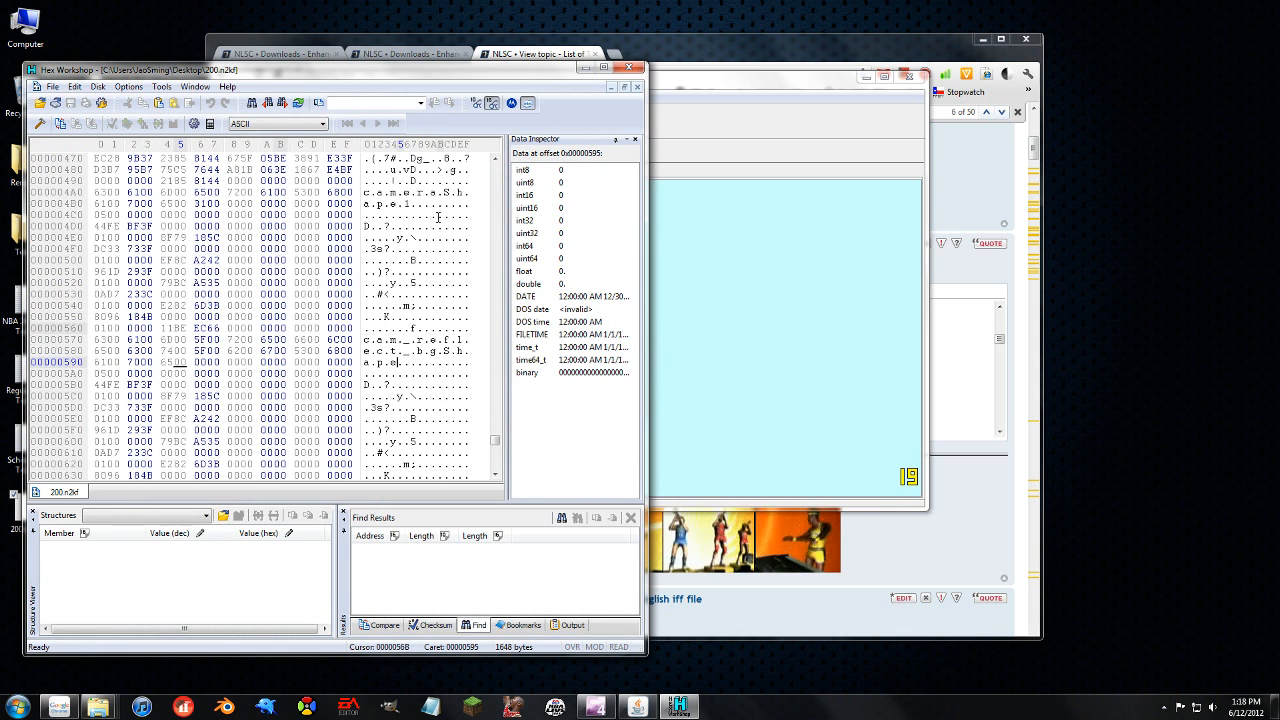
drag(366, 194, 434, 205)
click(420, 205)
scroll(404, 248, down, 2)
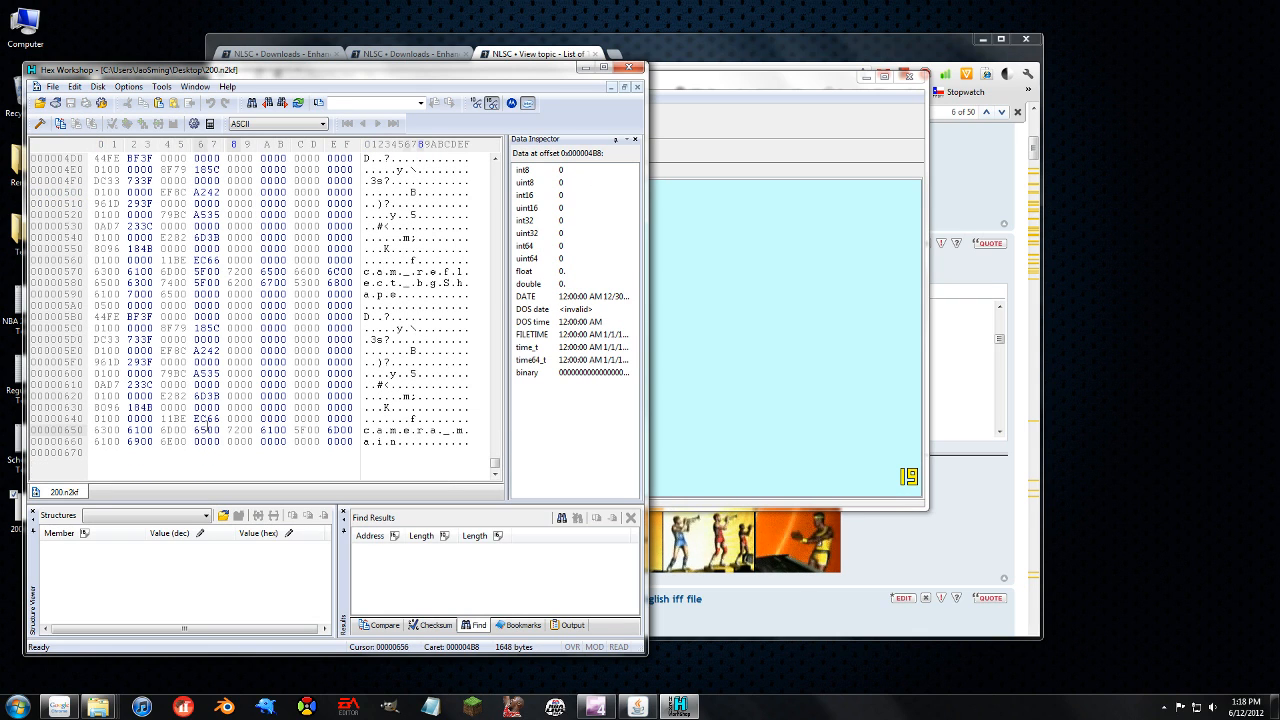
- Inspect the data block preceding camera_main, offsets 5B0 to 640, checking its four-byte values as floats one by one
drag(221, 419, 138, 319)
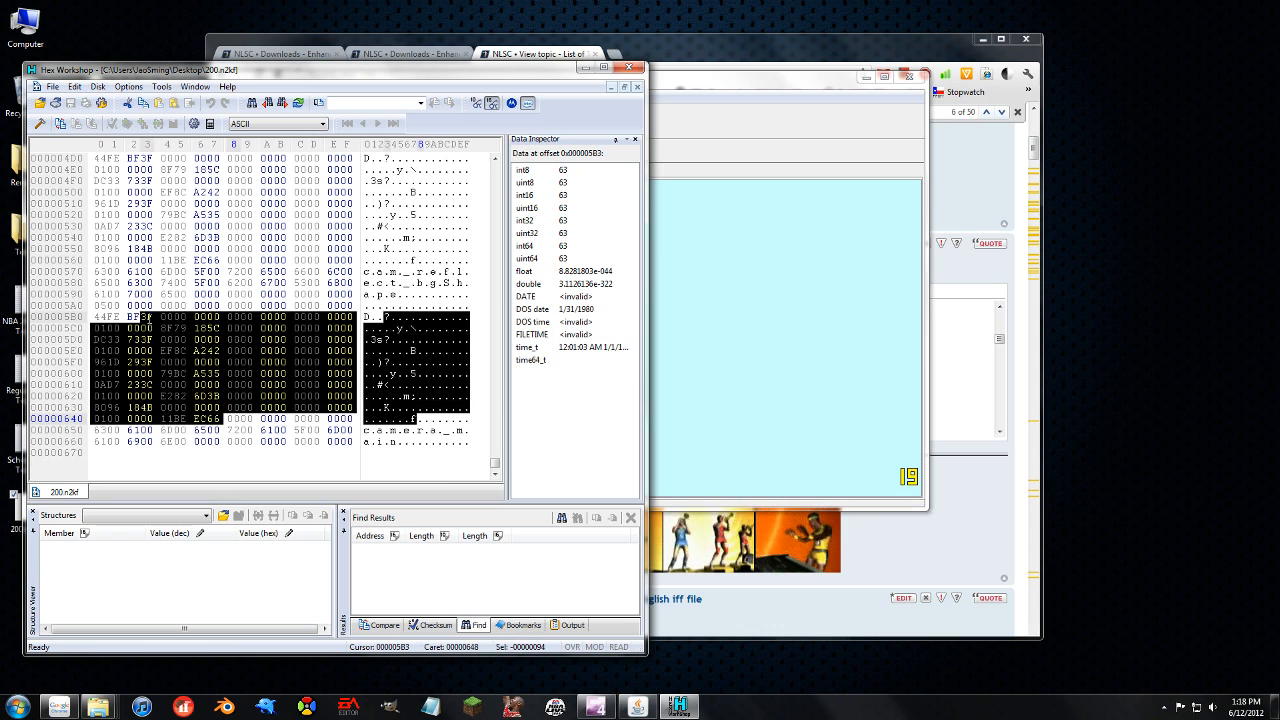
click(195, 374)
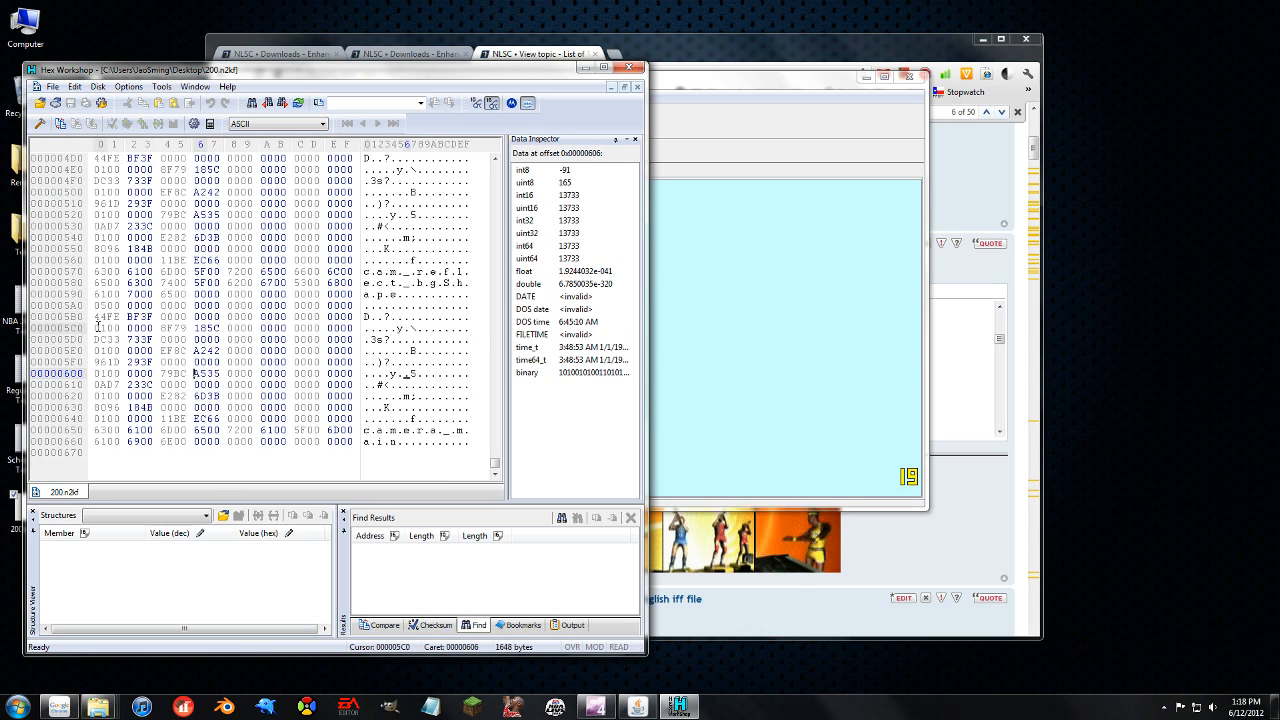
drag(94, 317, 220, 351)
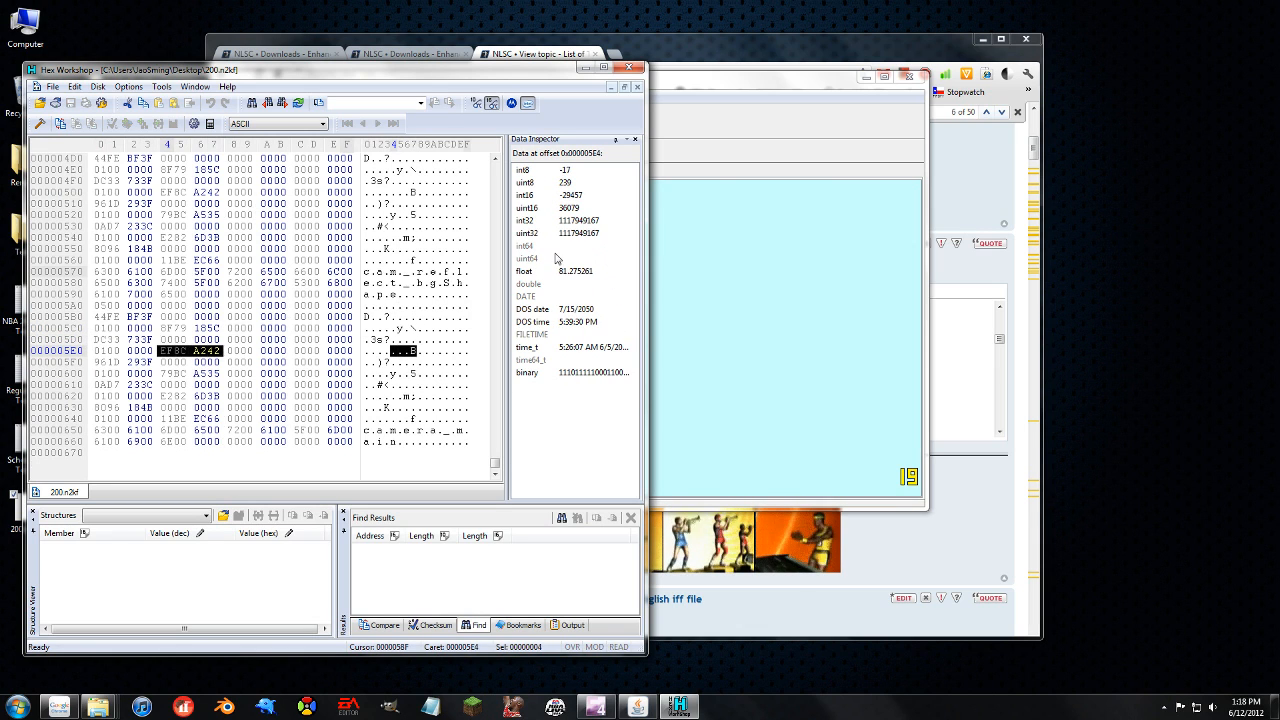
drag(95, 362, 221, 373)
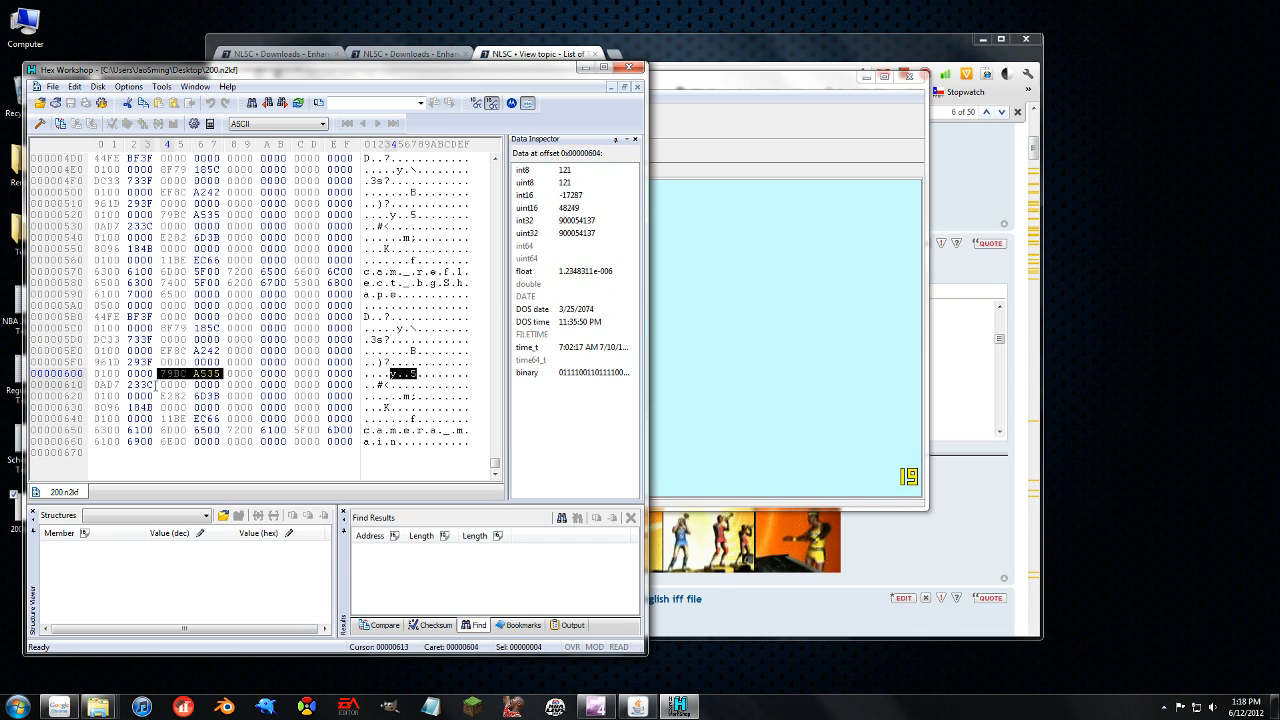
drag(95, 384, 156, 384)
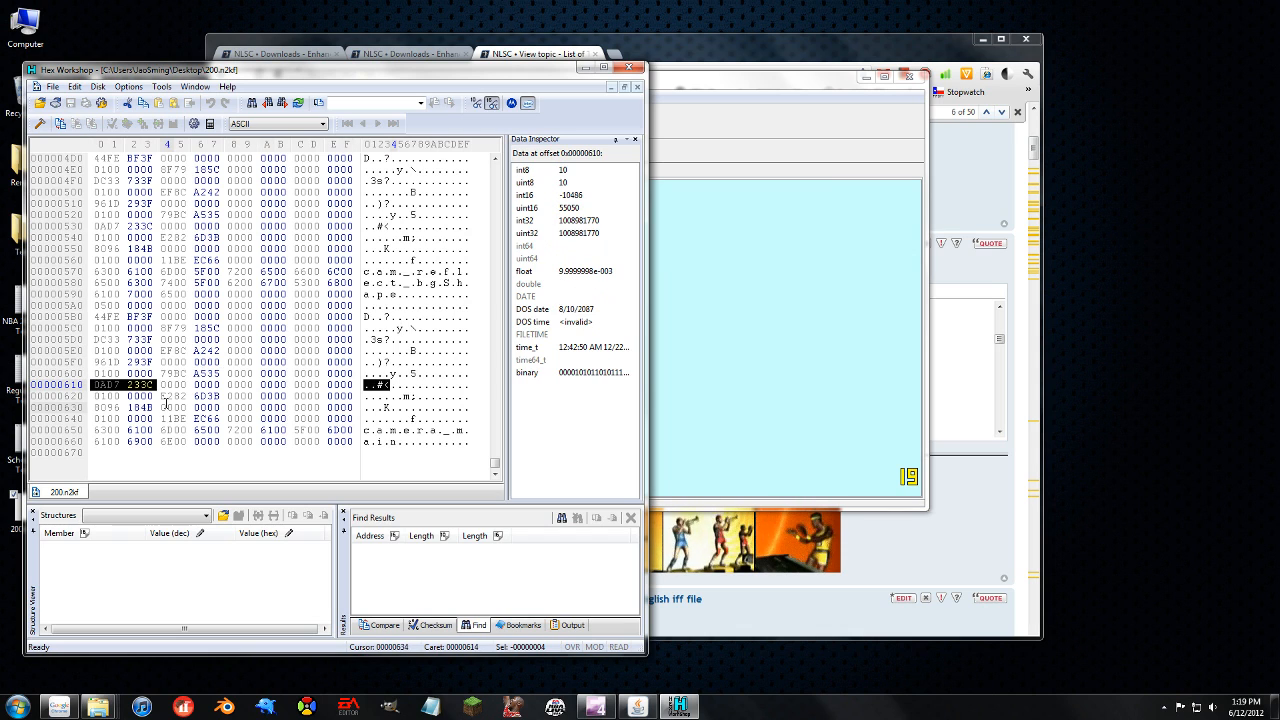
drag(160, 396, 222, 397)
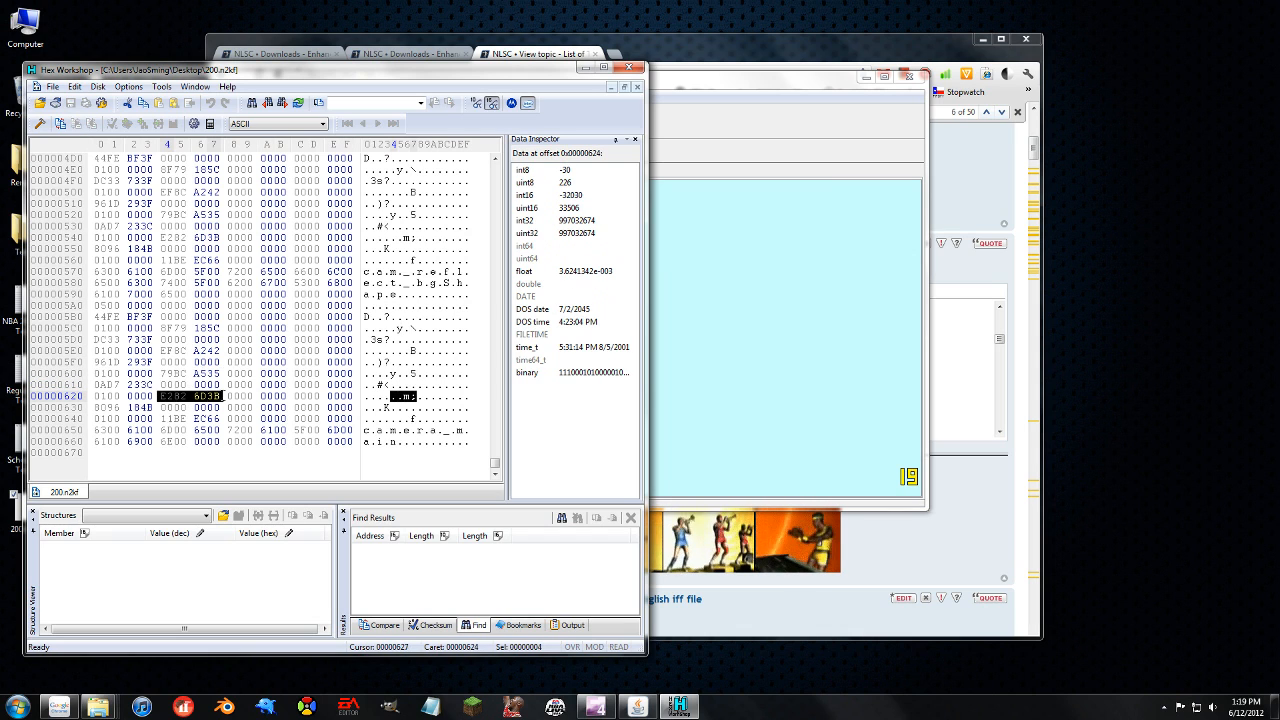
drag(158, 328, 222, 328)
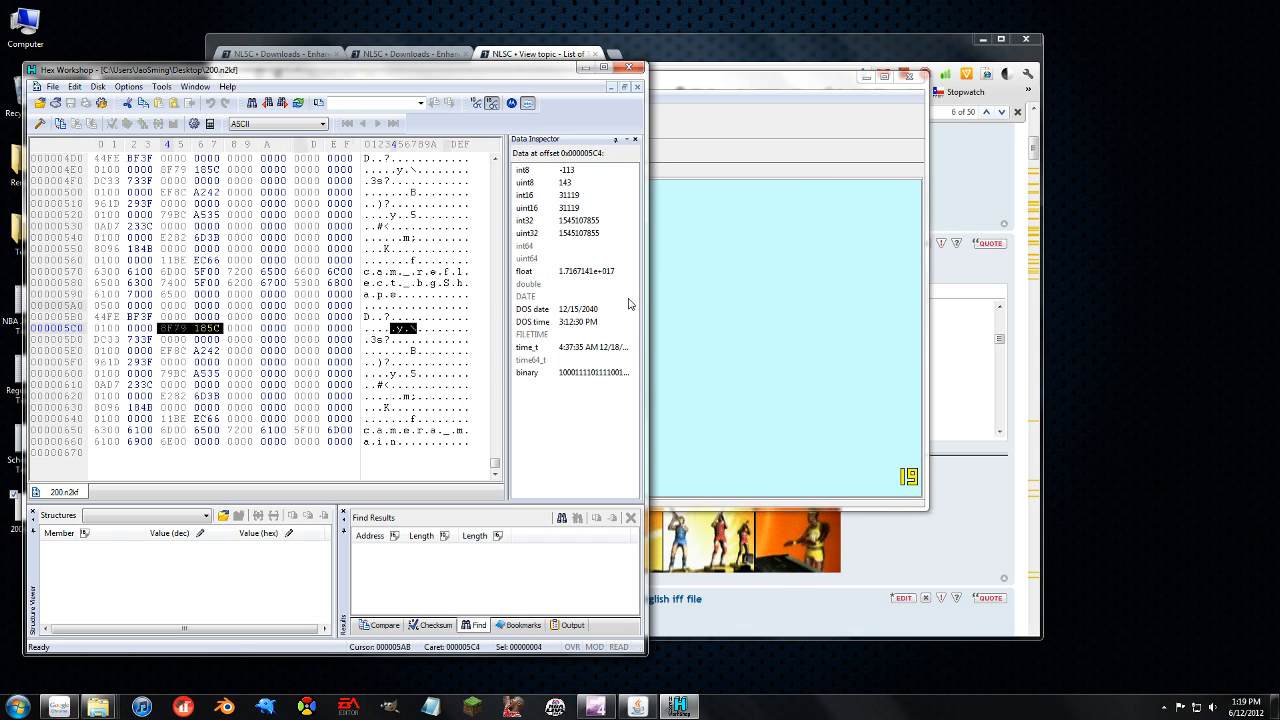
click(150, 316)
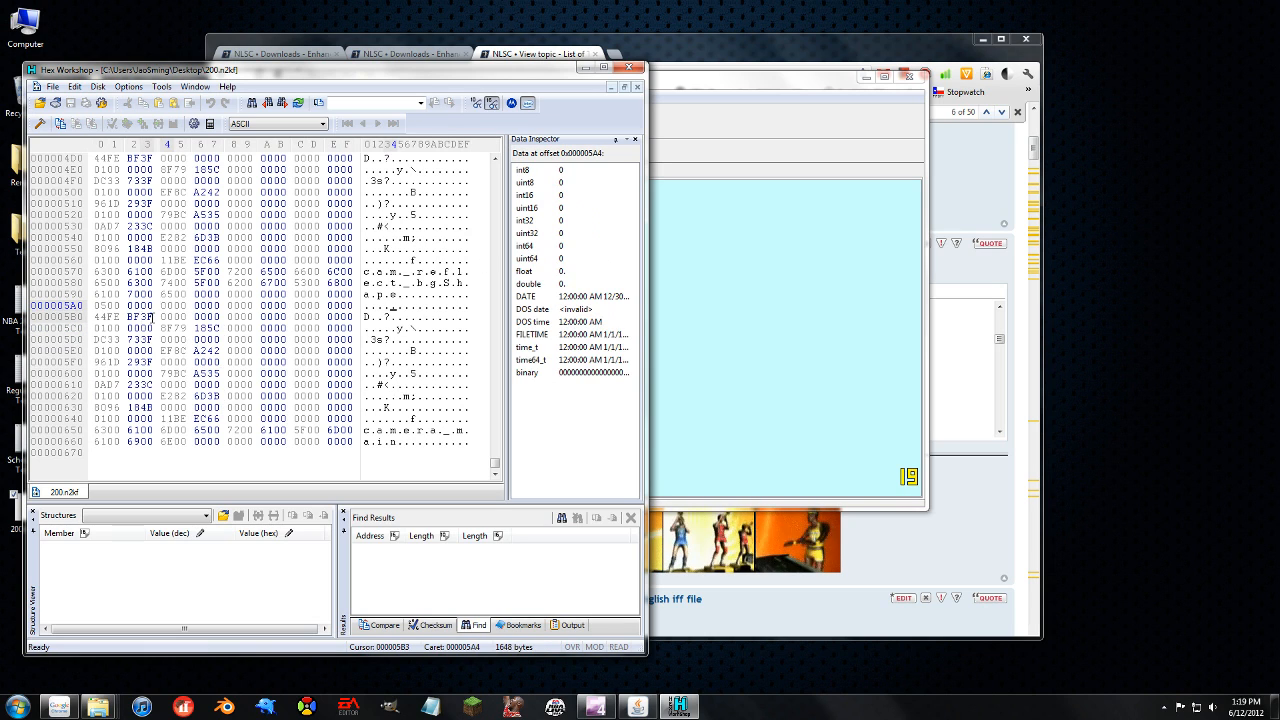
drag(155, 316, 93, 317)
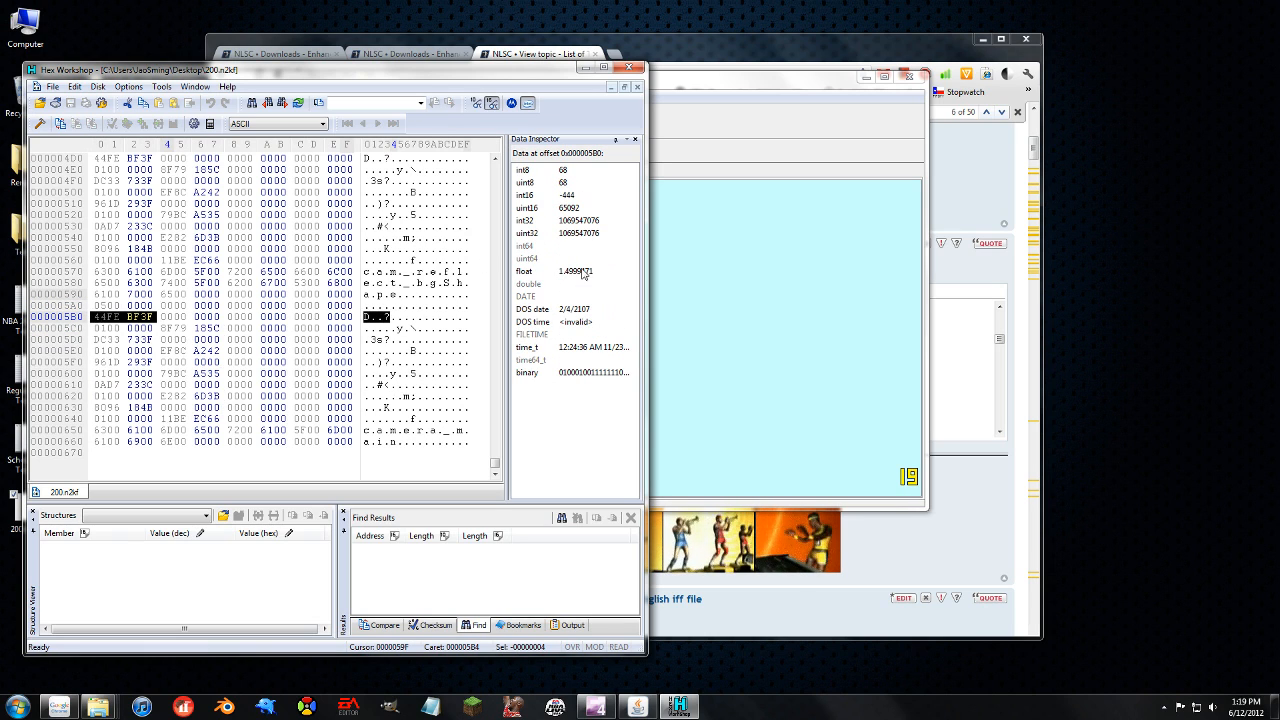
drag(156, 339, 103, 339)
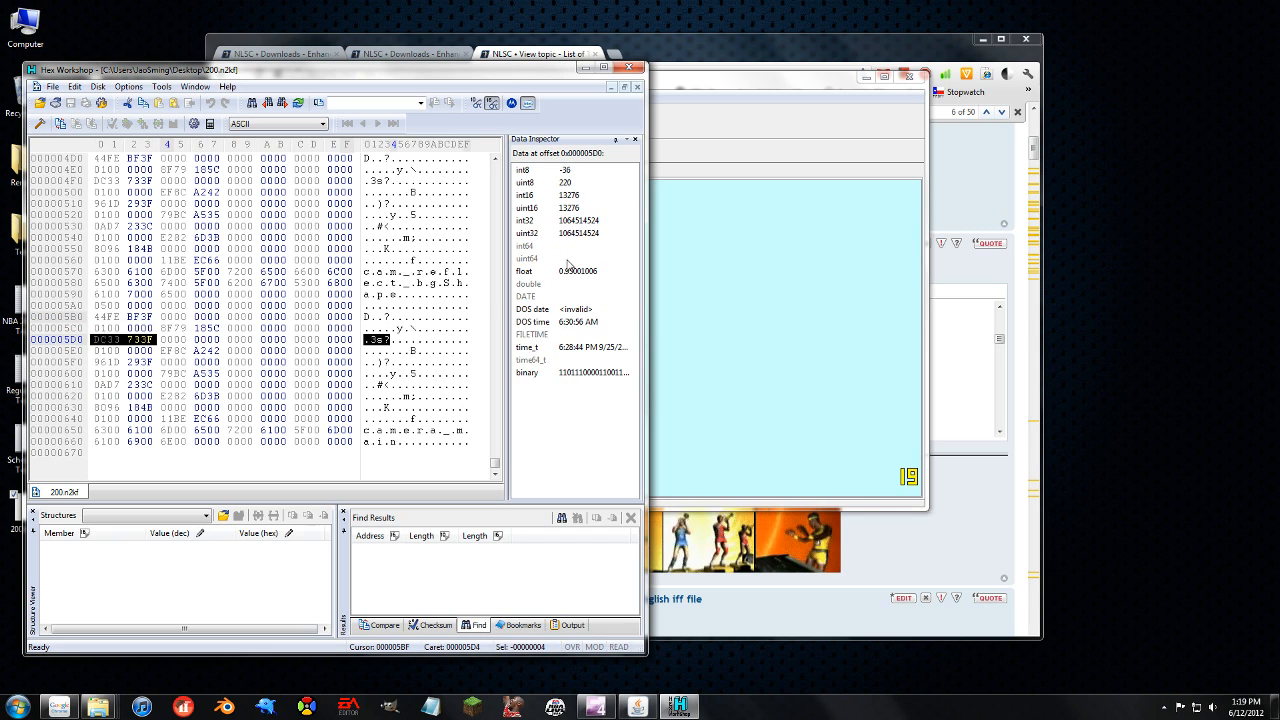
click(147, 362)
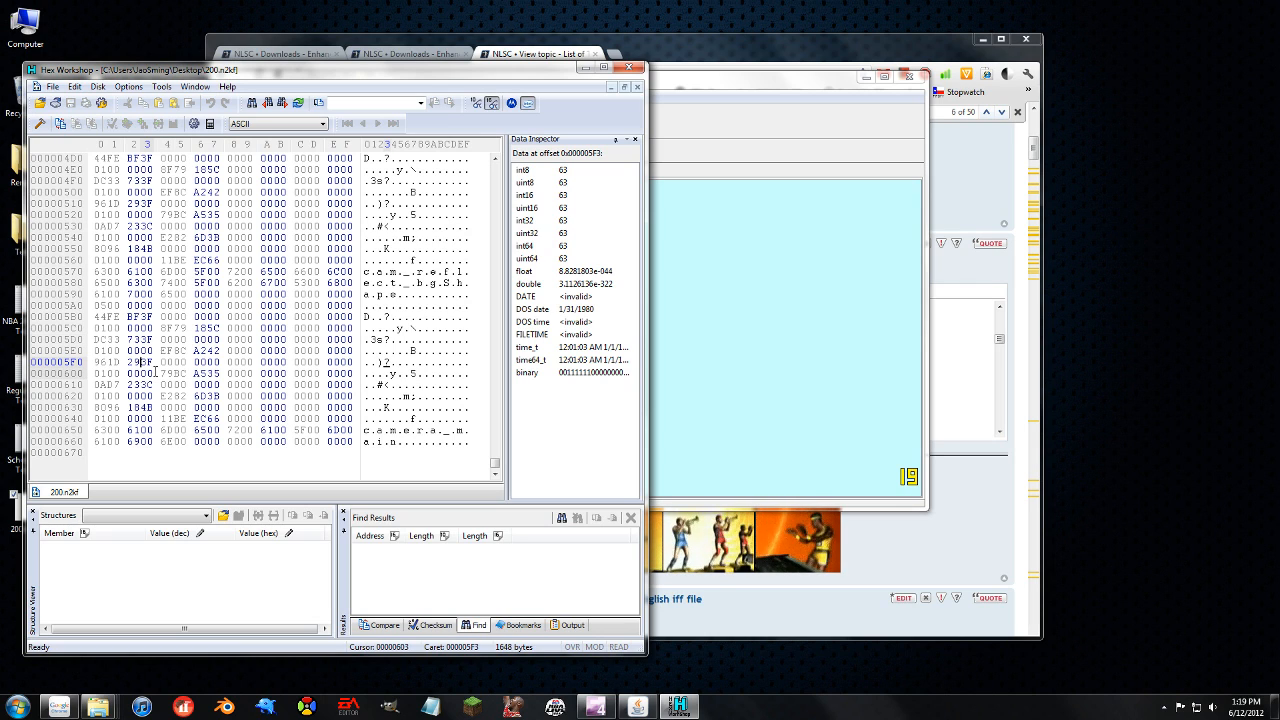
- Minimize the background windows and exit the NBA2K-2012 Mod Tool
click(982, 40)
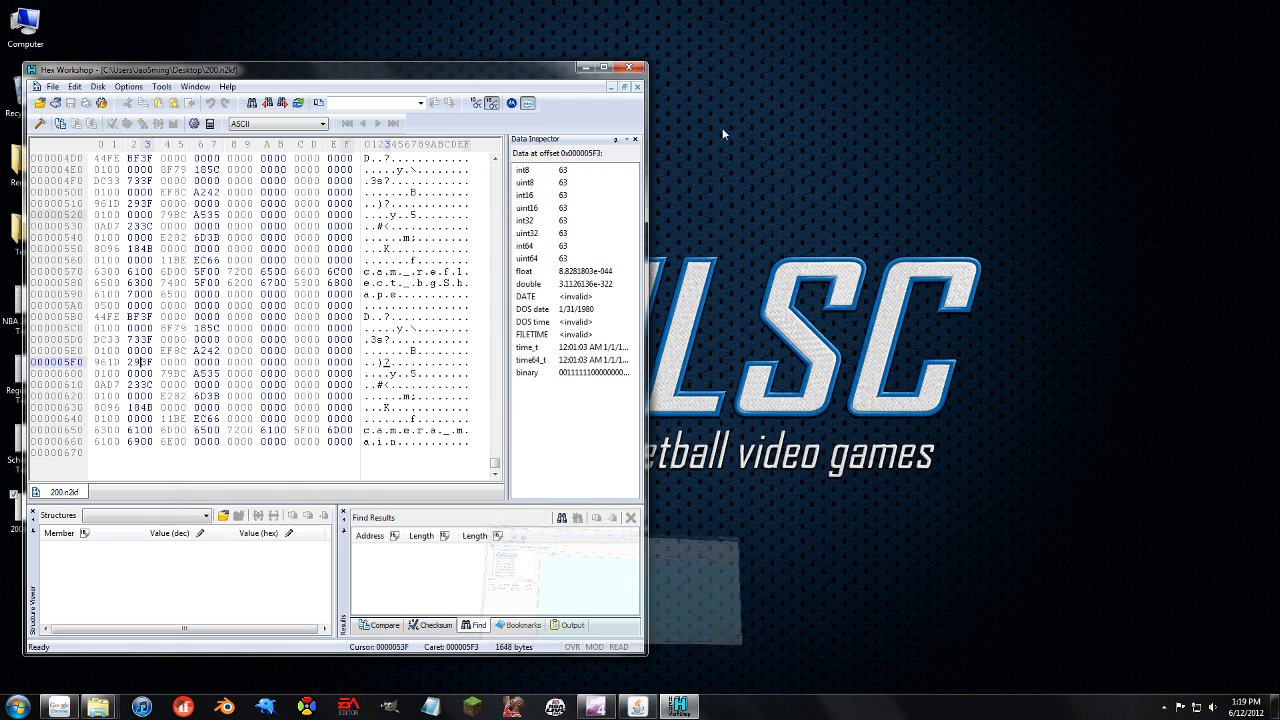
click(637, 707)
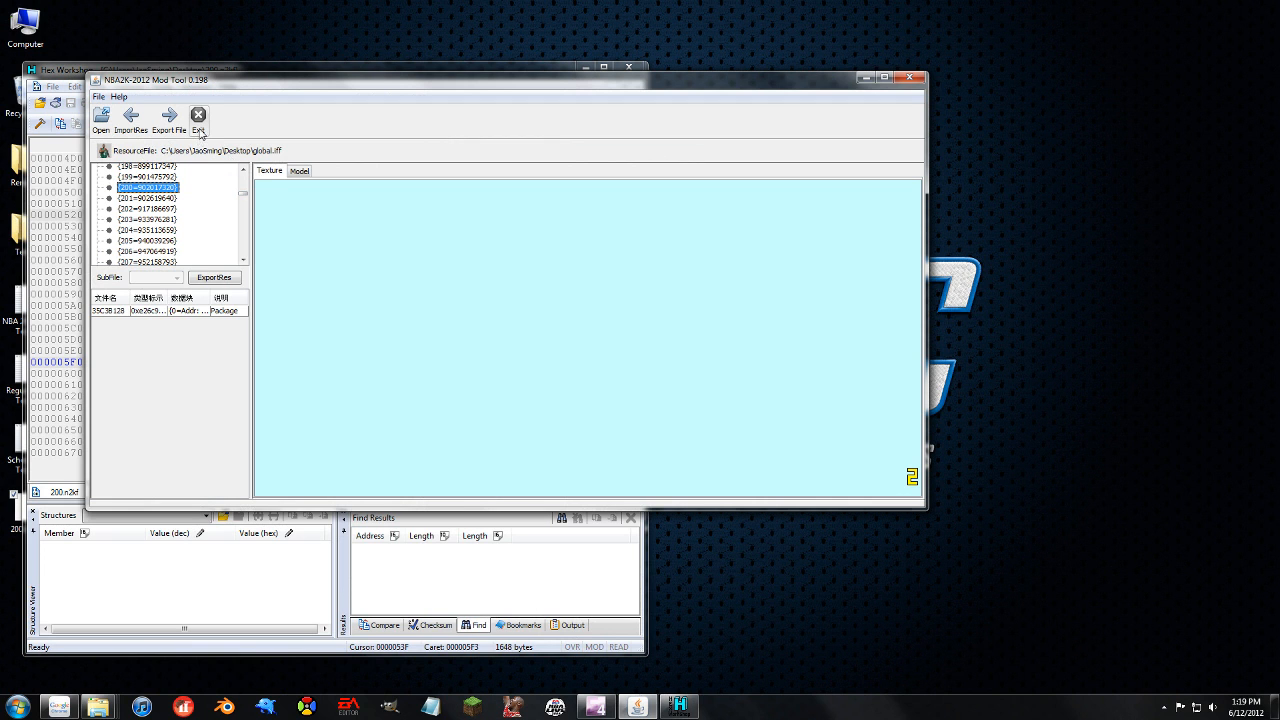
click(199, 117)
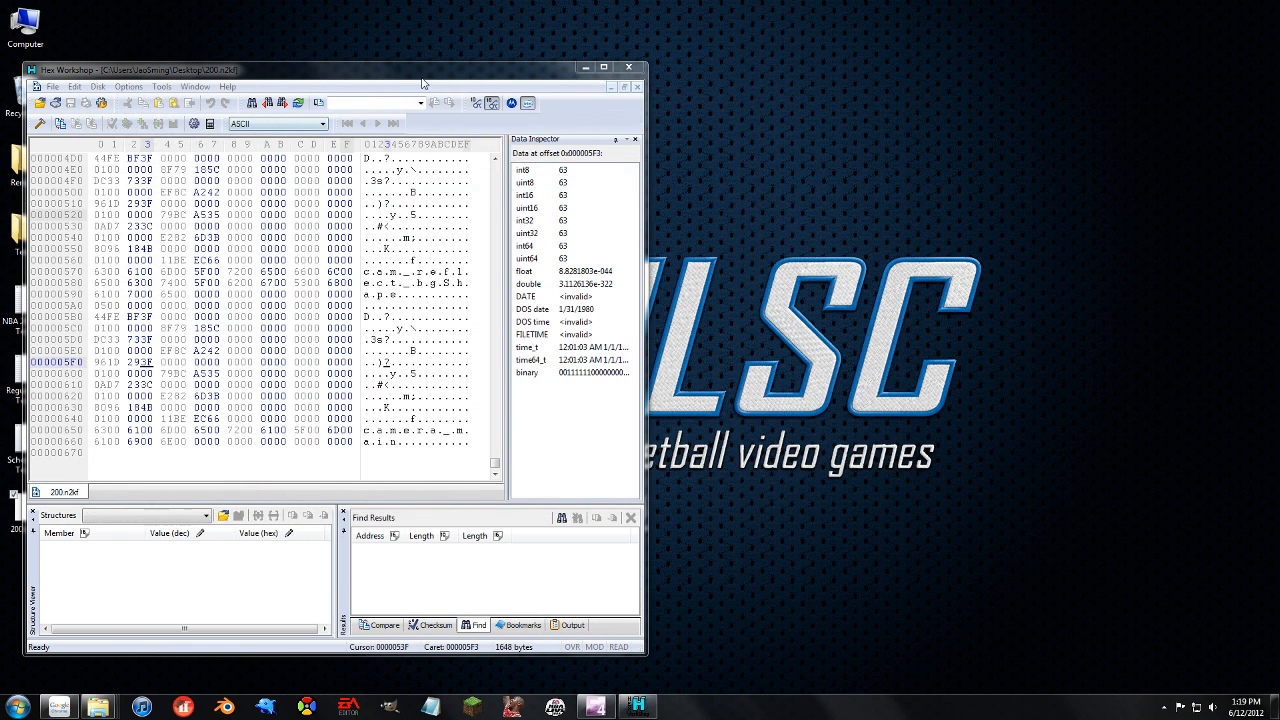
- Move the hex editor window aside to uncover global.iff on the desktop and open that file in Hex Workshop as well
drag(409, 77, 930, 70)
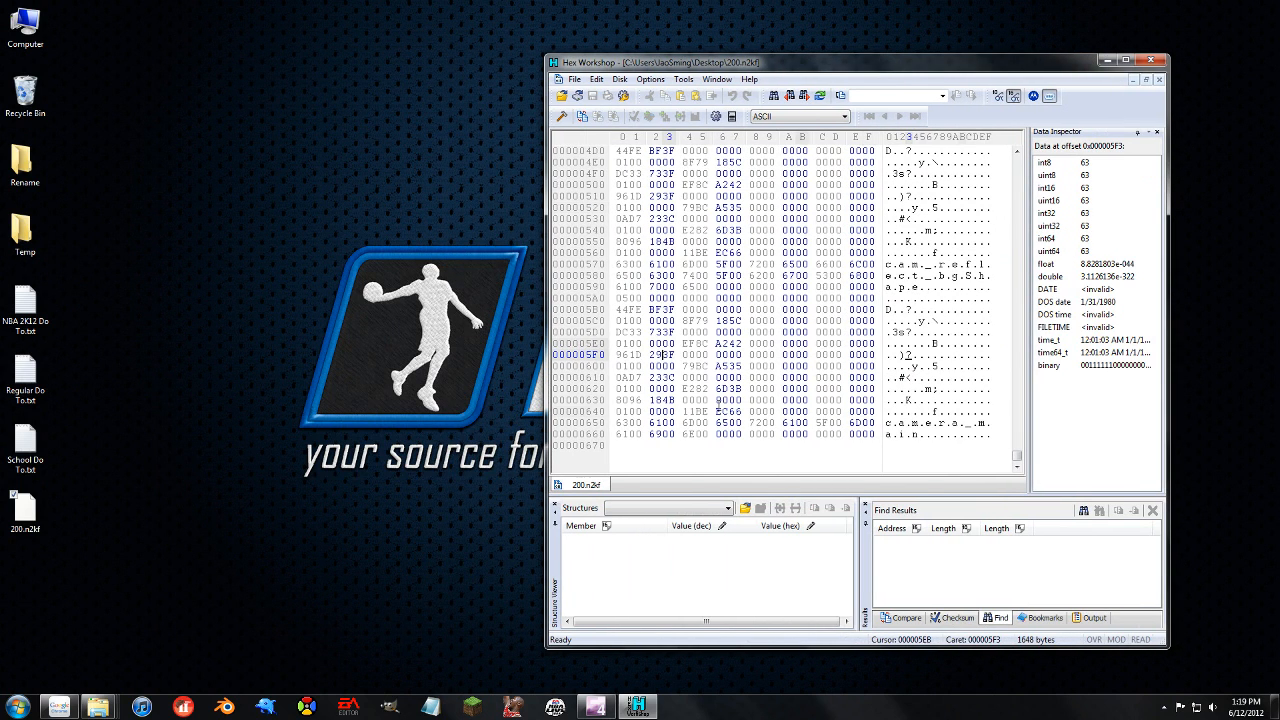
drag(677, 356, 618, 356)
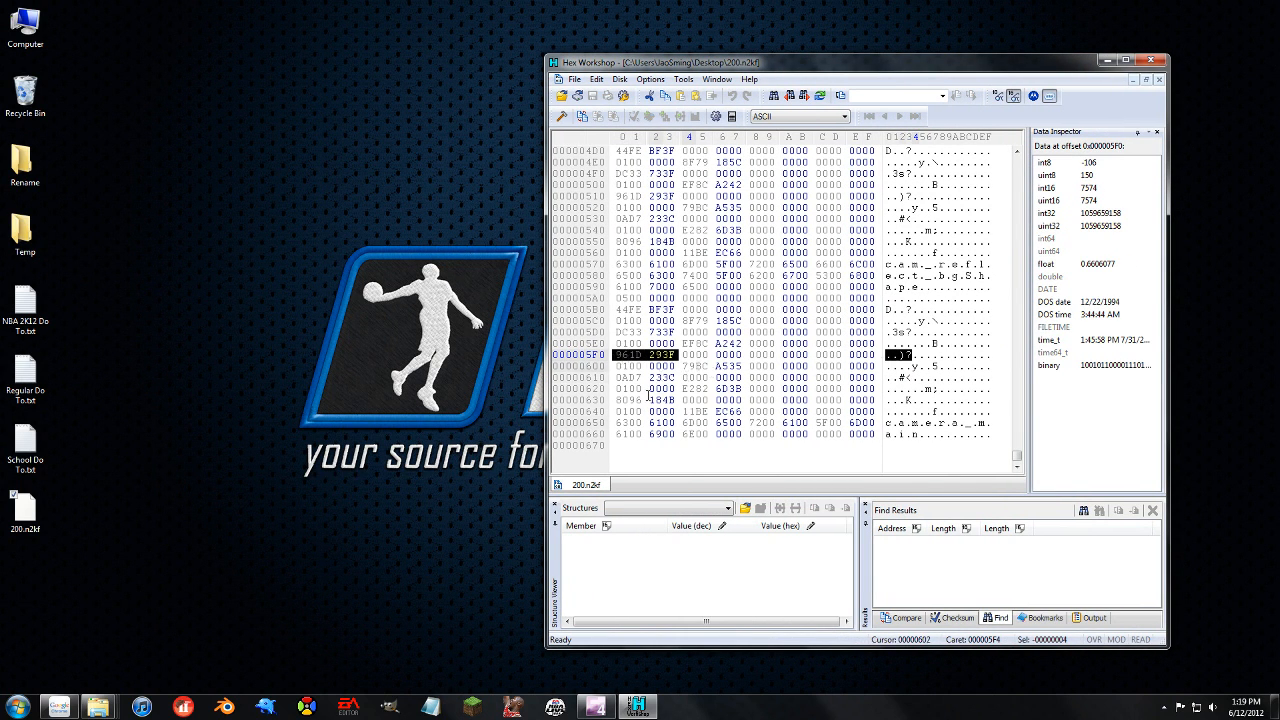
drag(758, 64, 930, 66)
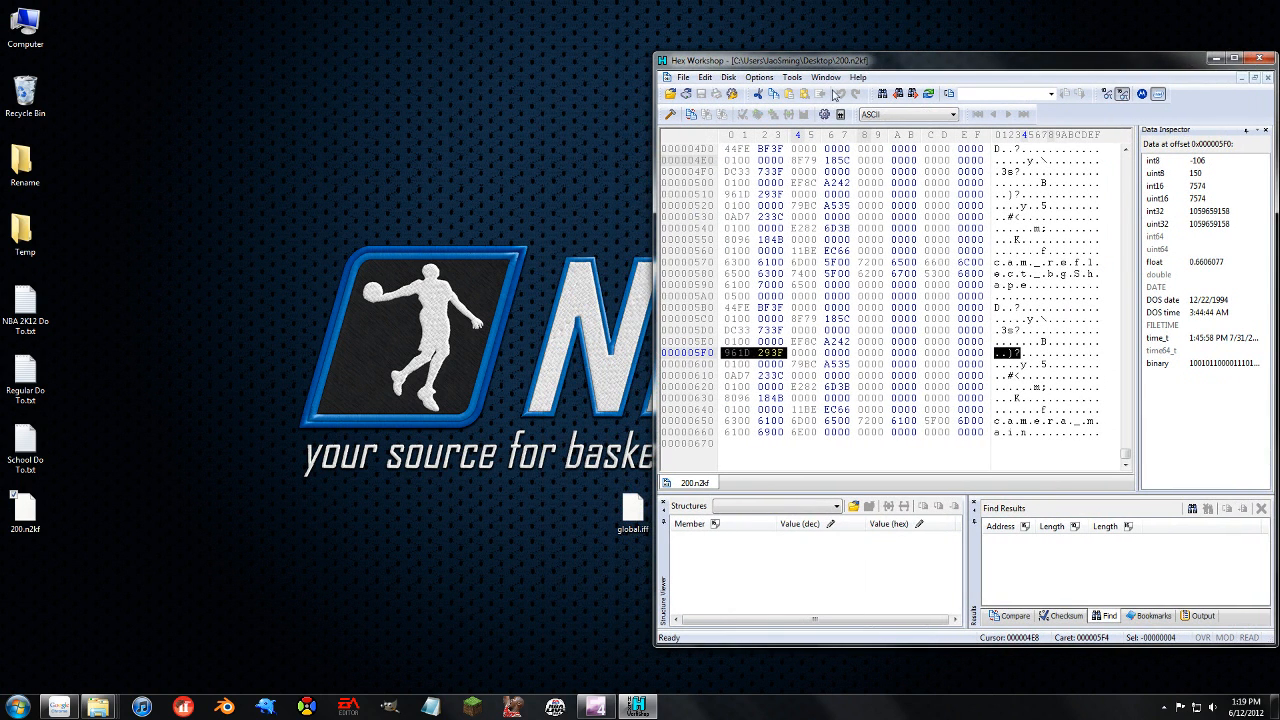
click(634, 522)
right_click(634, 522)
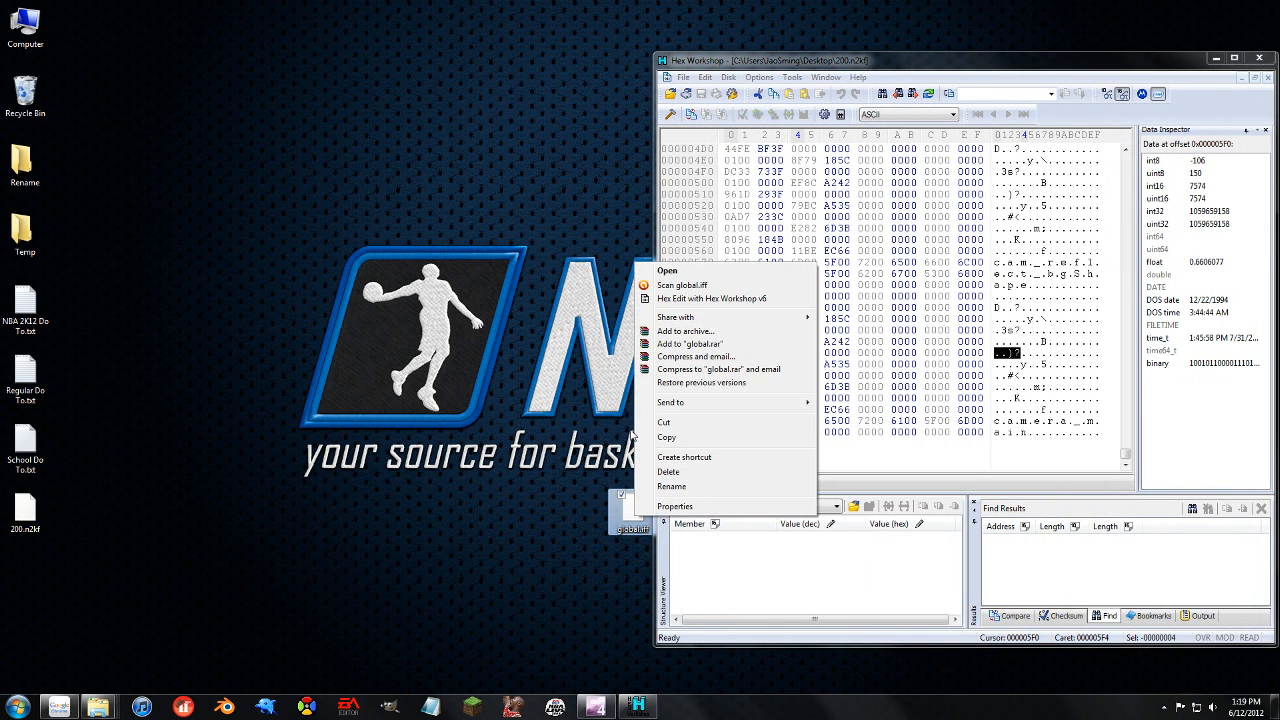
click(681, 298)
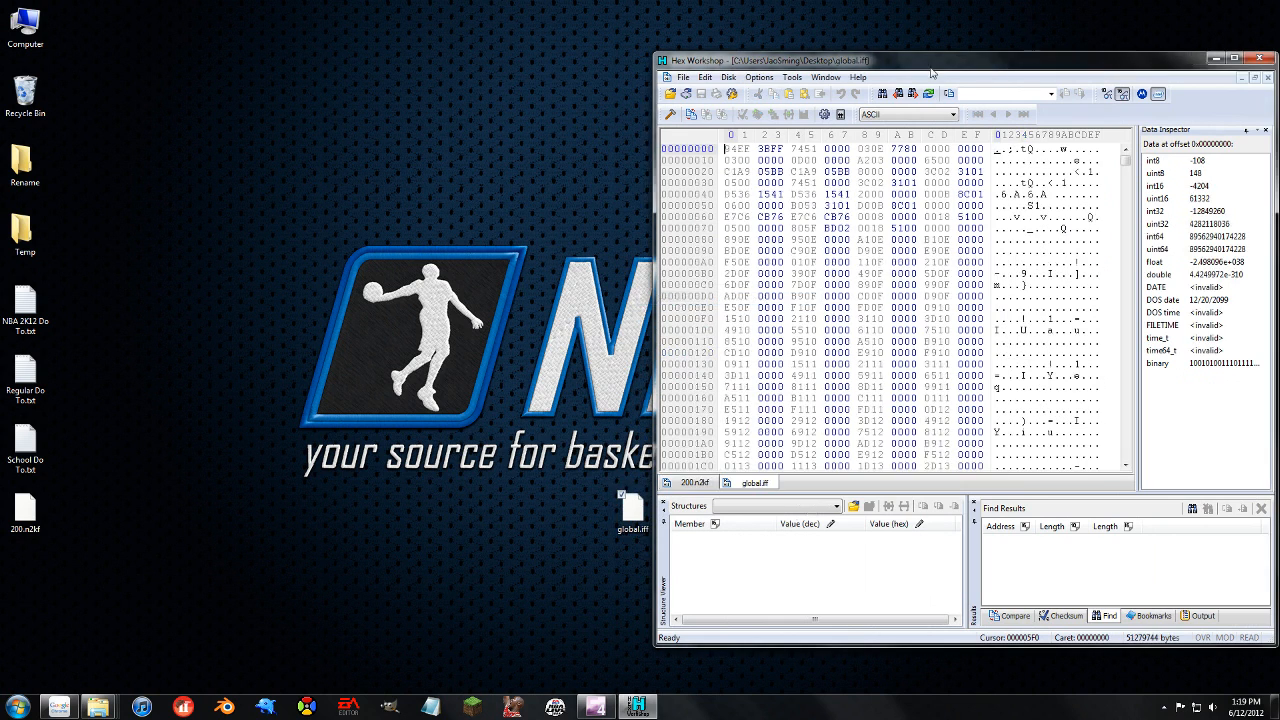
- Review the camera_main data in 200.n2kf again and look through the contents of global.iff
drag(922, 62, 717, 58)
click(491, 479)
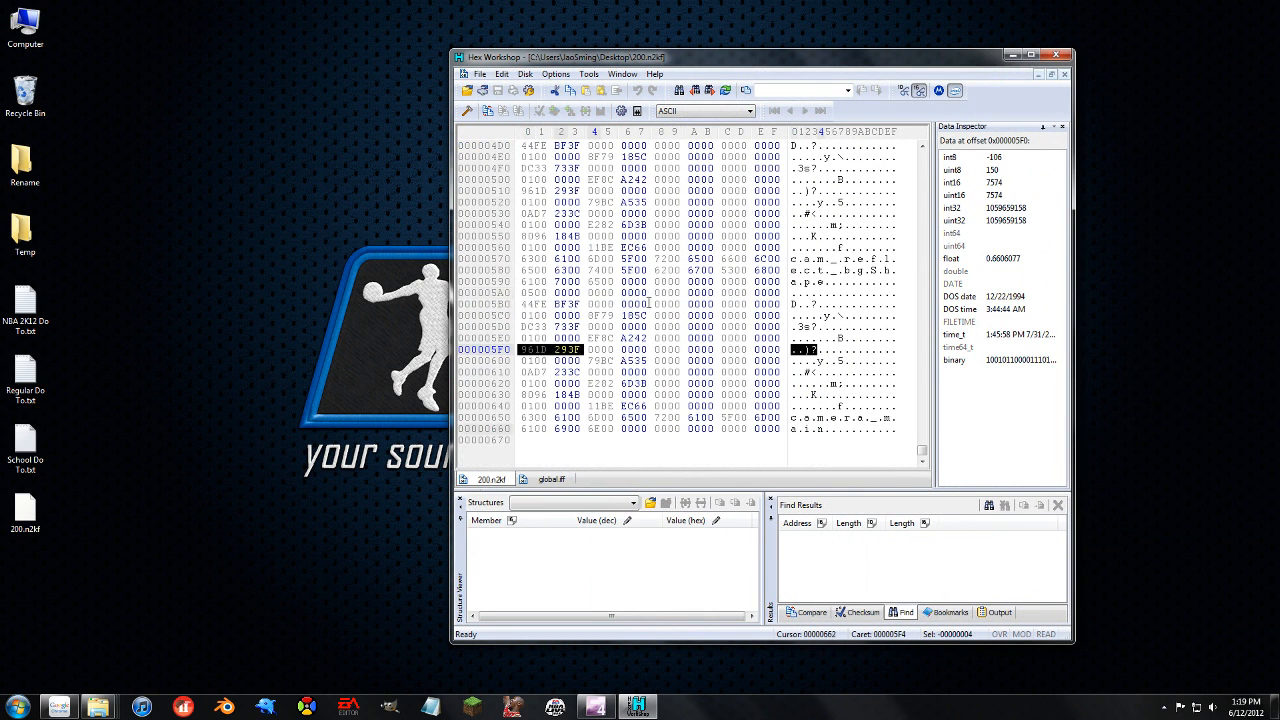
click(620, 384)
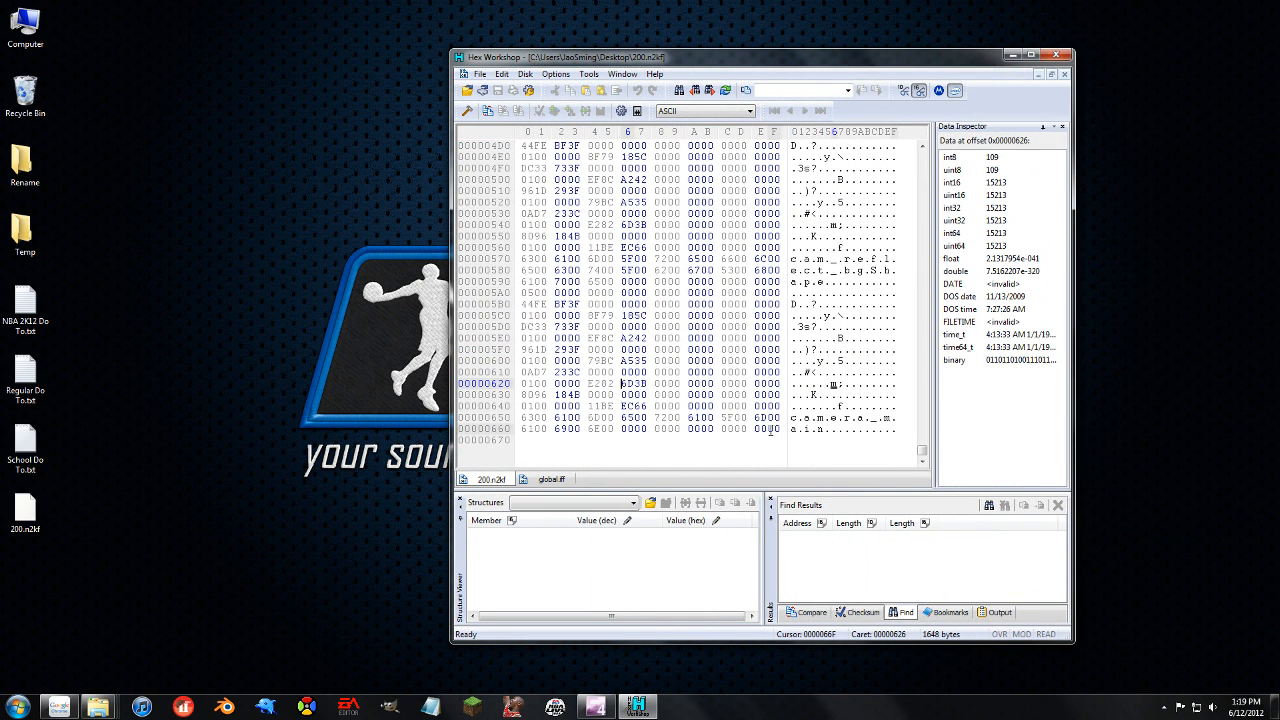
drag(600, 326, 620, 394)
click(705, 428)
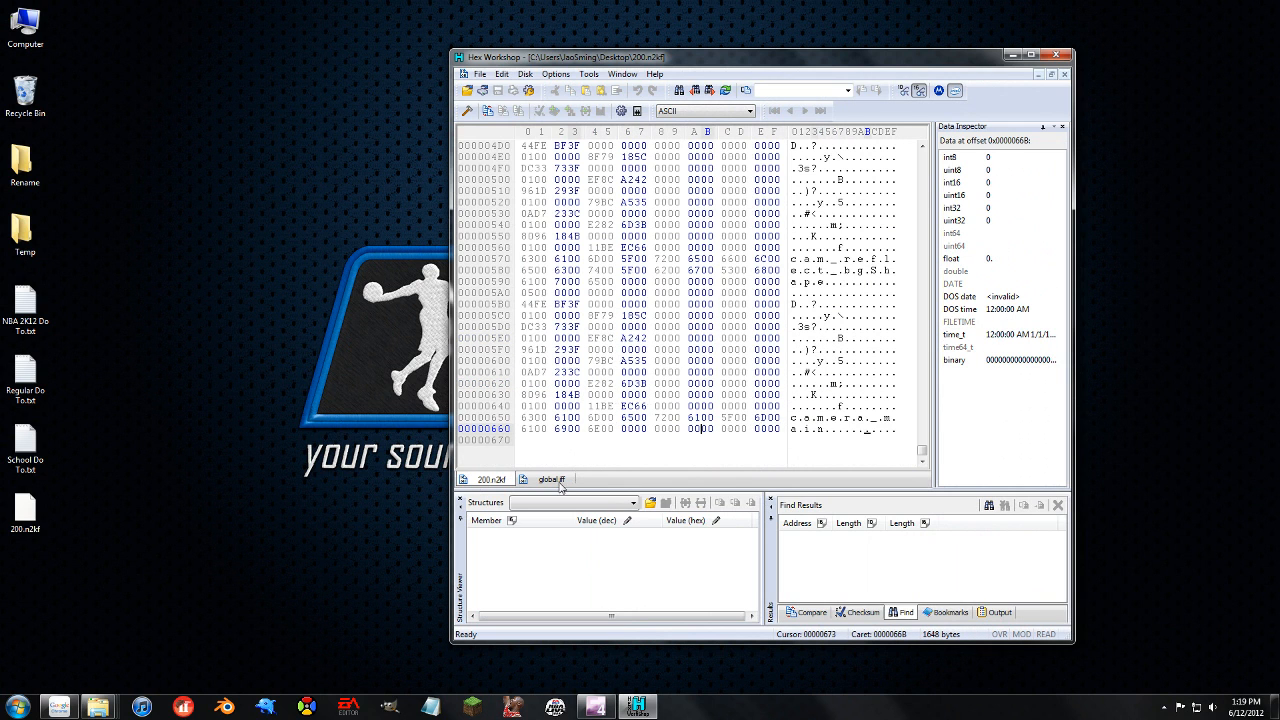
click(556, 480)
drag(922, 163, 922, 458)
- Copy the camera_main bytes from offset 650 to the end of 200.n2kf and switch to global.iff
click(491, 479)
click(776, 430)
drag(776, 430, 522, 418)
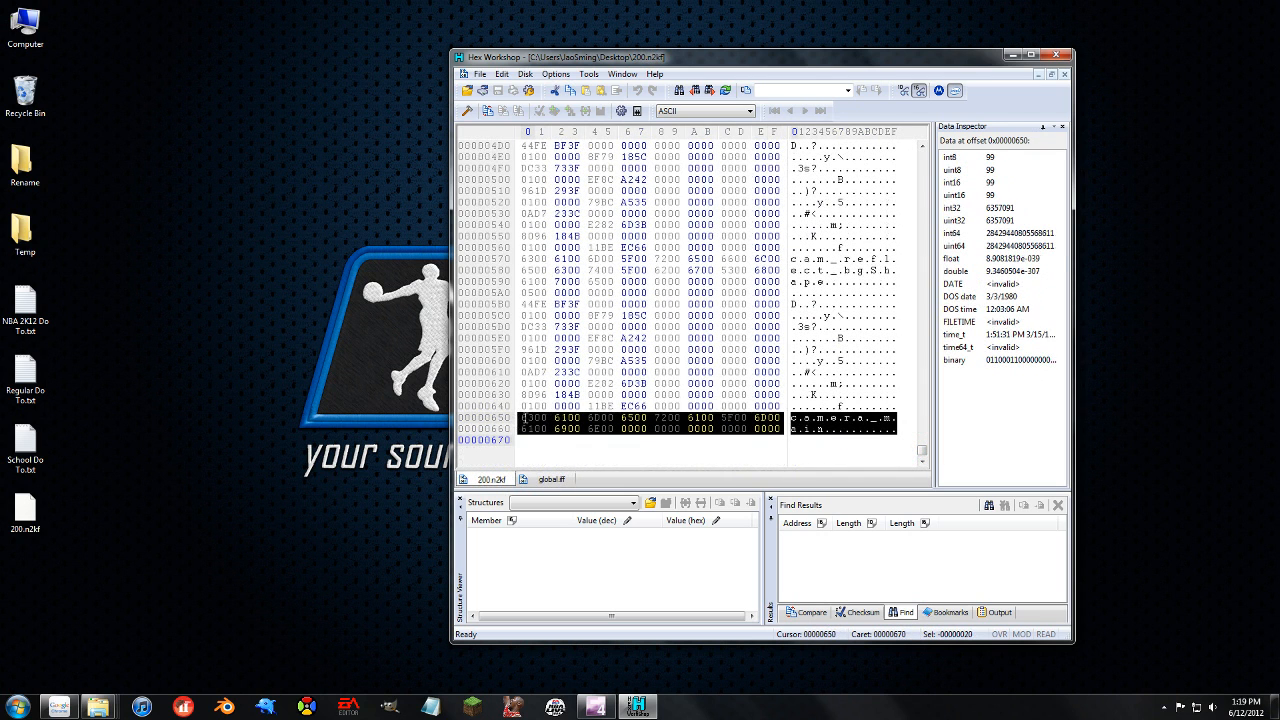
right_click(634, 426)
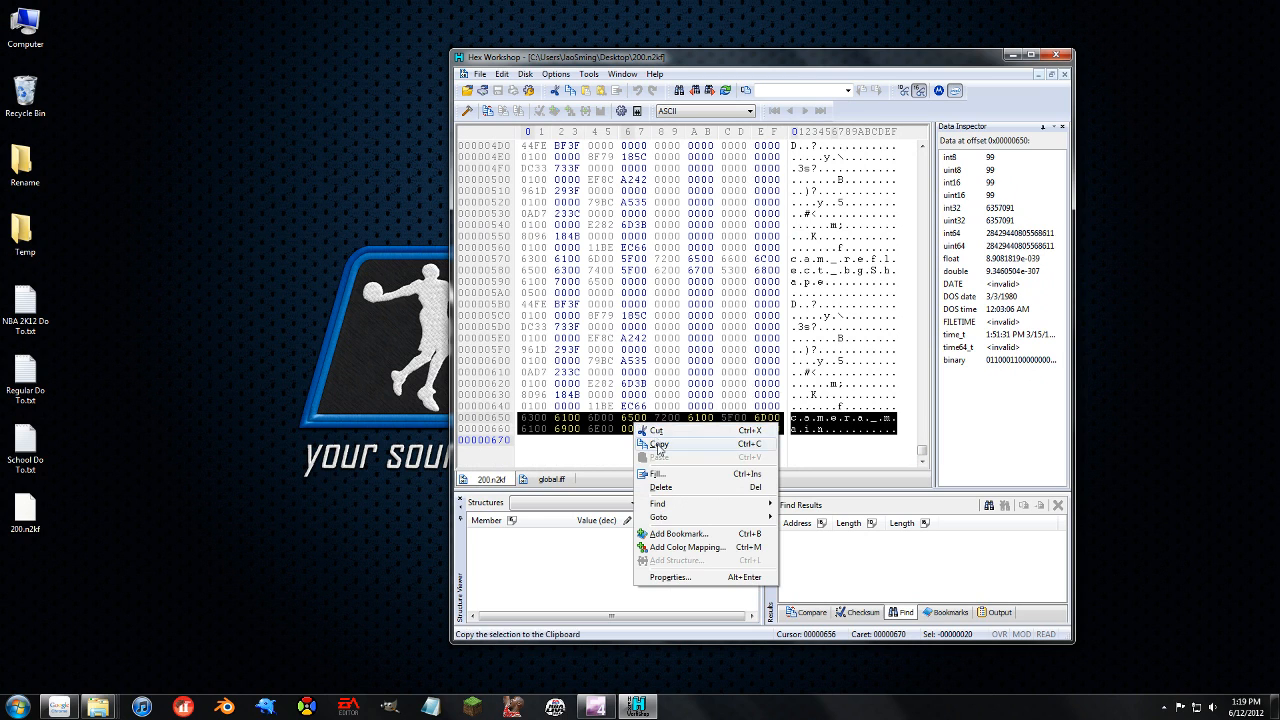
click(658, 444)
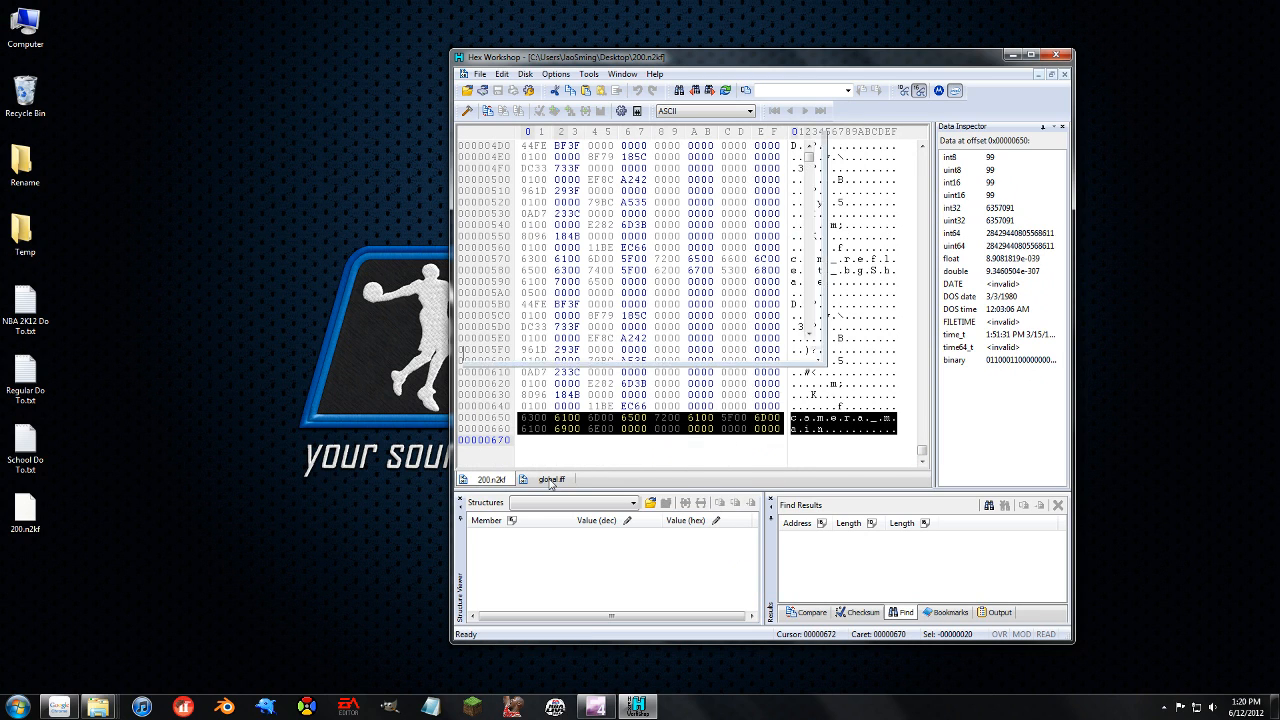
click(551, 479)
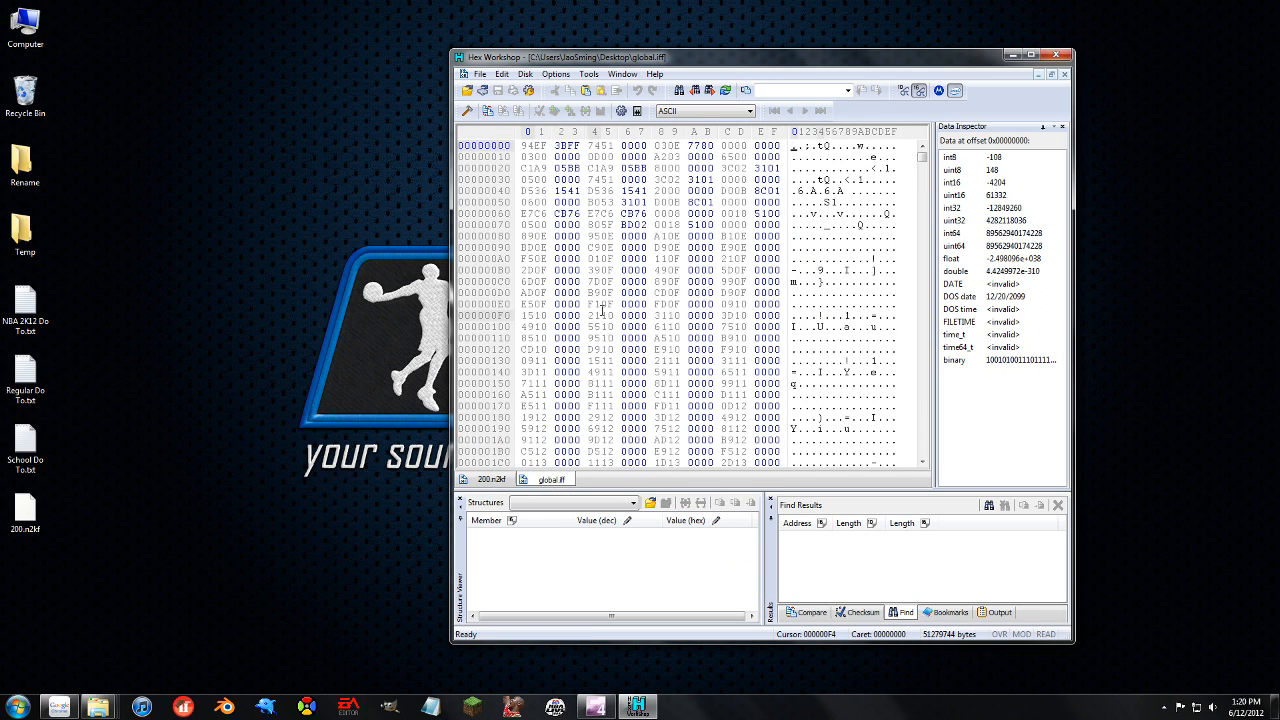
- Search global.iff for all instances of the copied camera_main bytes as Hex Values and go to the match
key(ctrl+f)
click(729, 298)
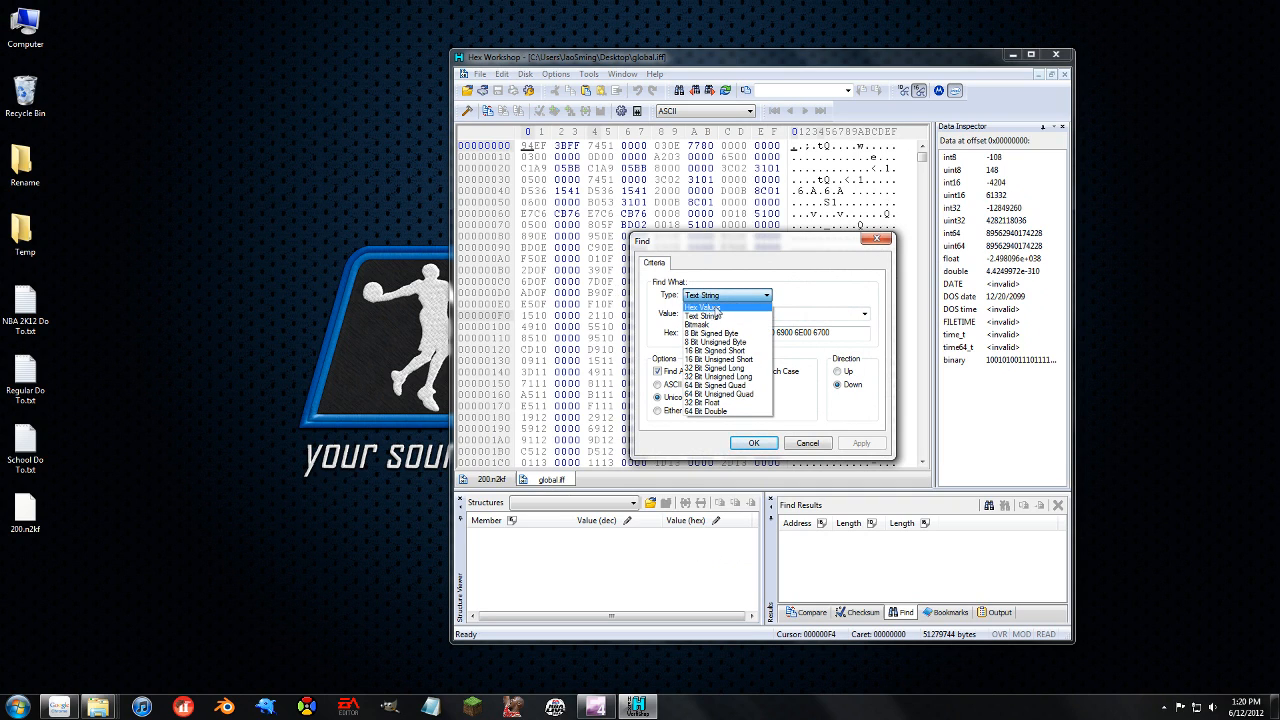
click(705, 307)
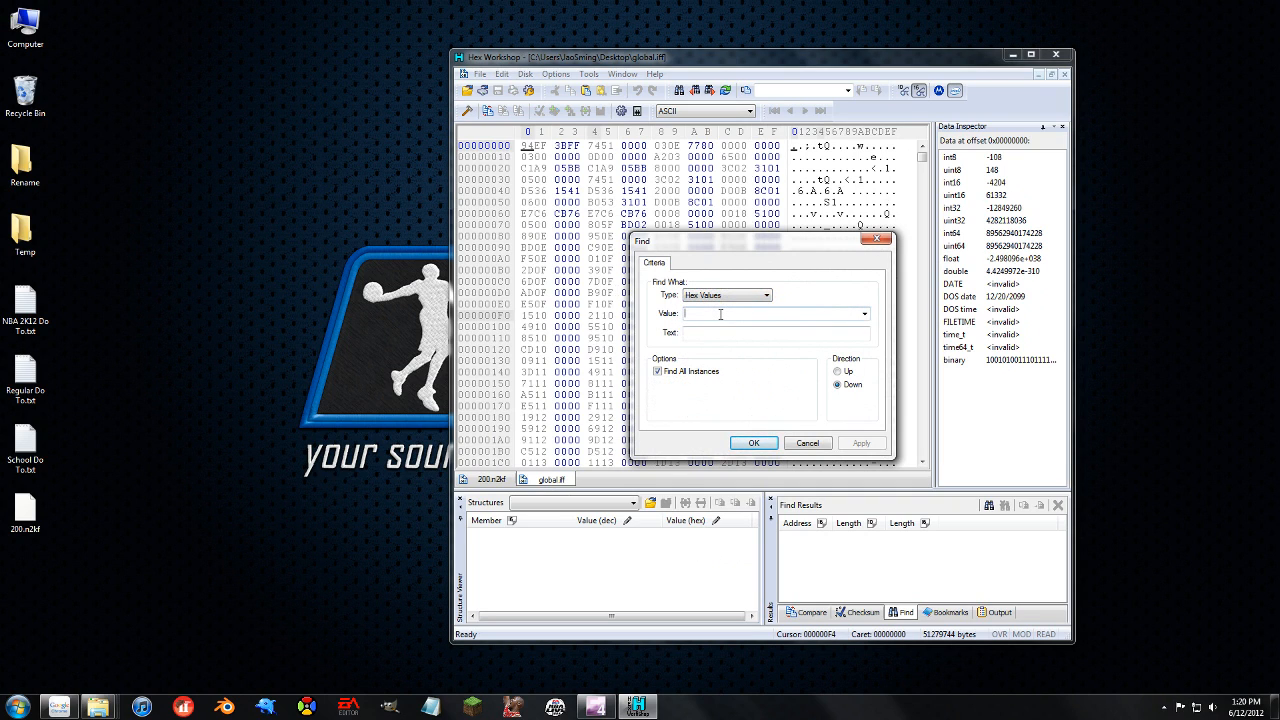
key(ctrl+v)
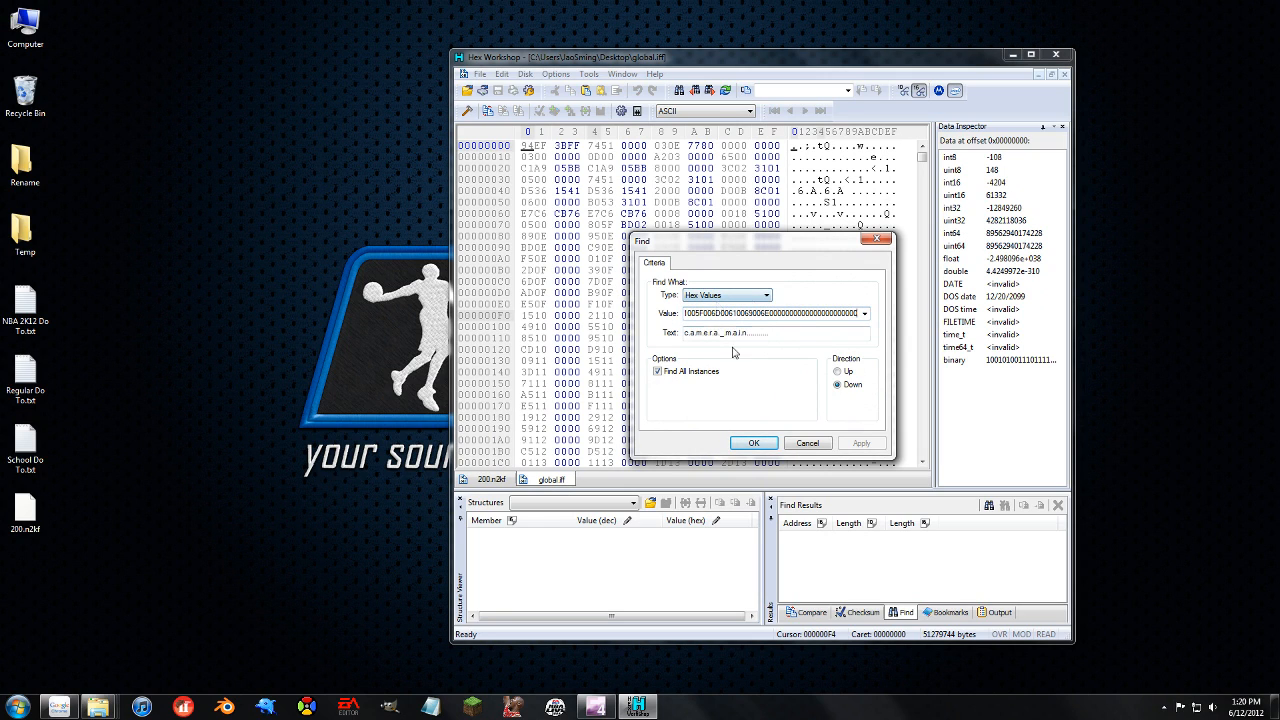
drag(781, 333, 691, 333)
click(691, 333)
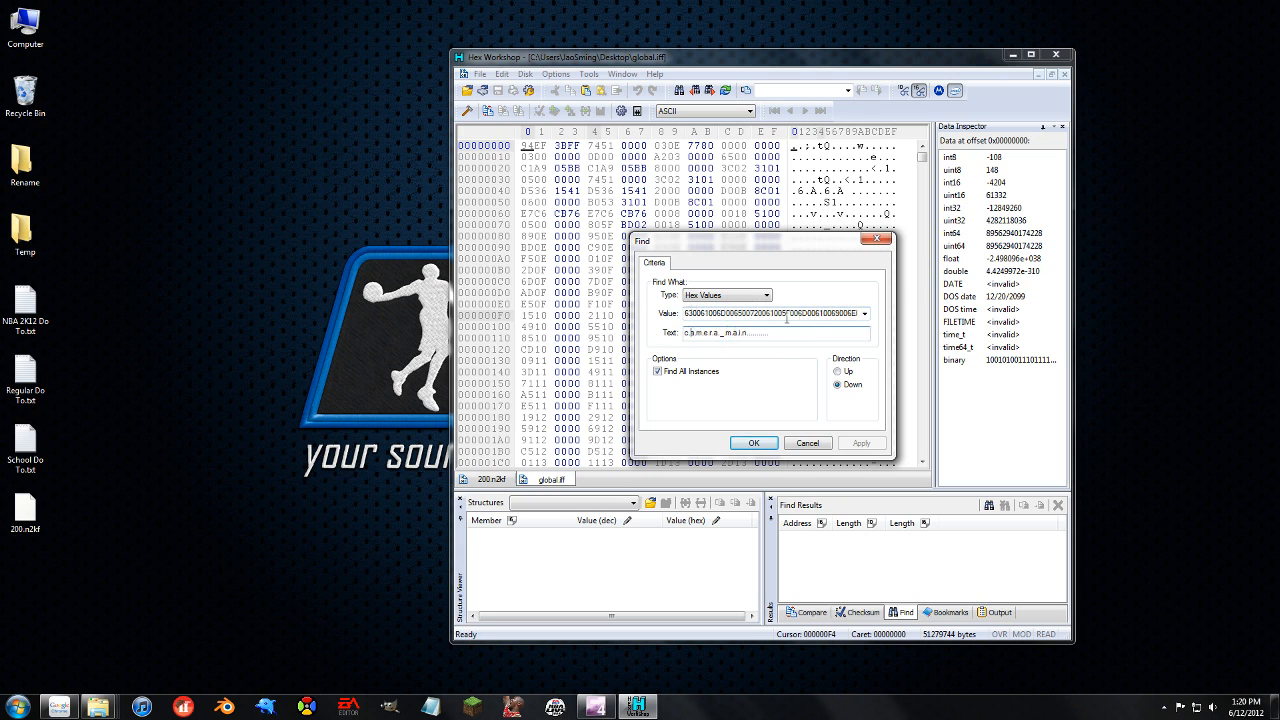
click(754, 443)
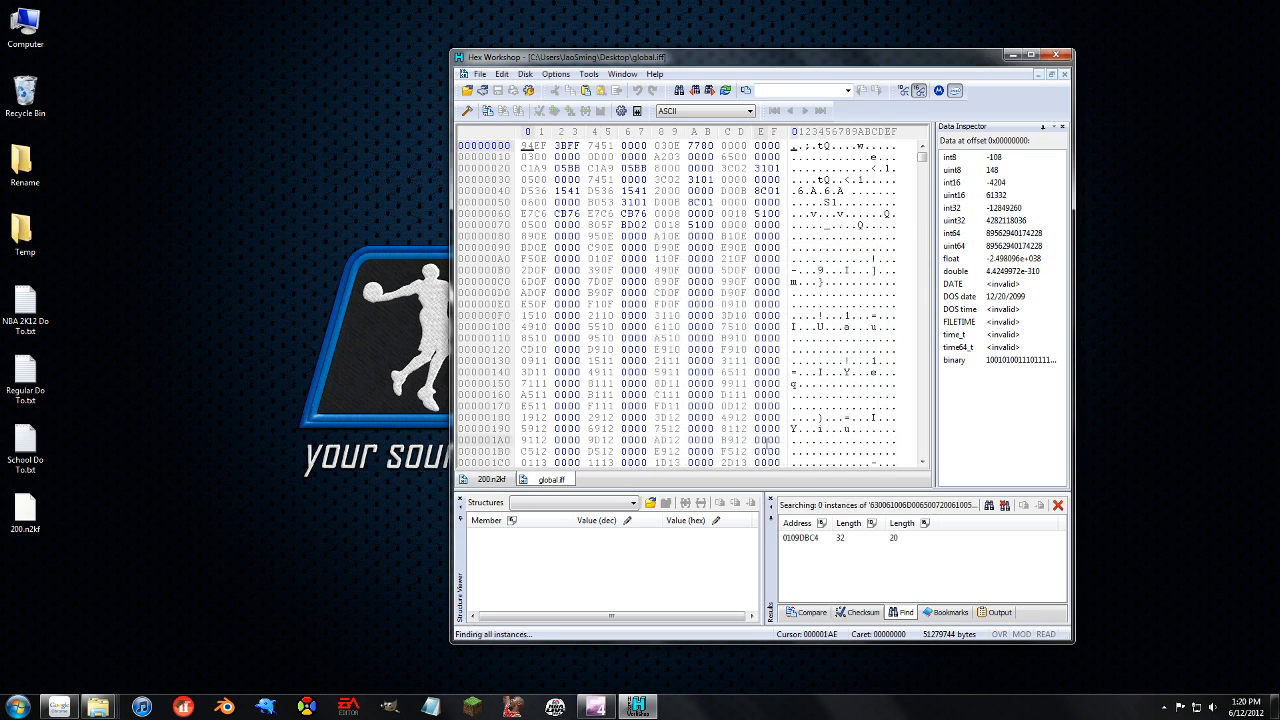
click(837, 545)
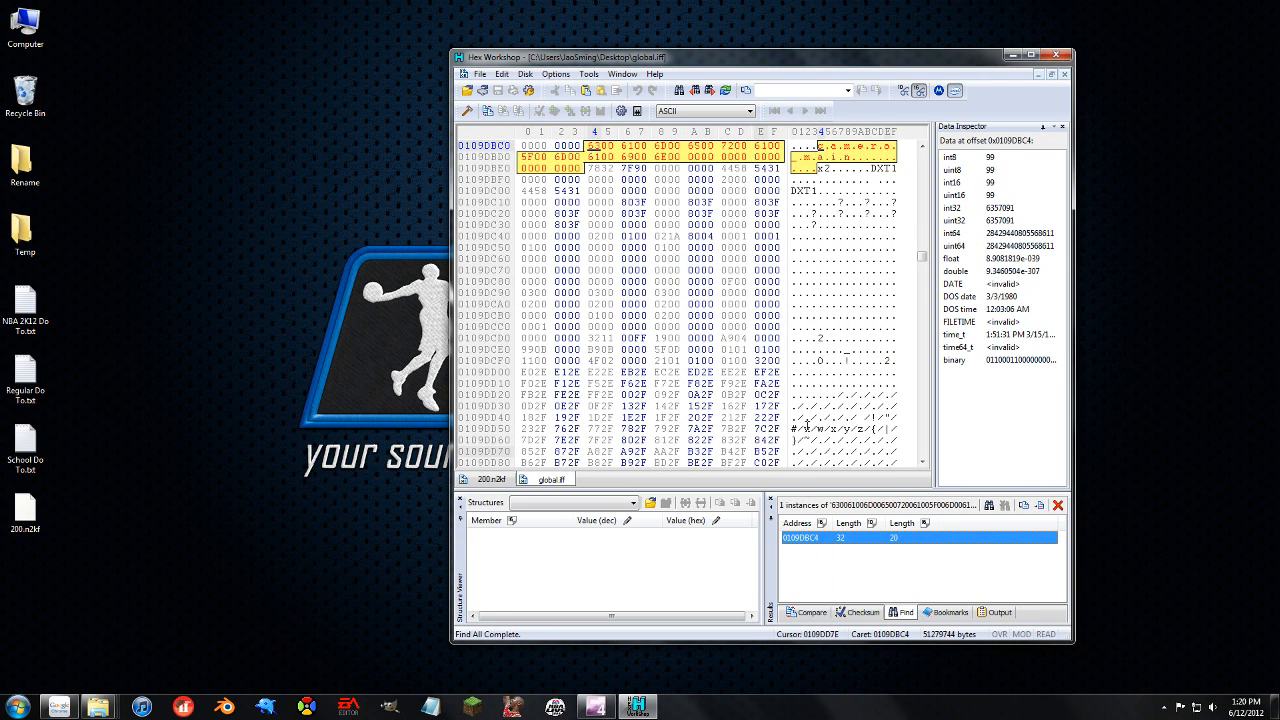
- Select the four bytes DC33 733F at offset 0109DB44, above the camera_main name in global.iff
click(623, 213)
scroll(625, 272, up, 2)
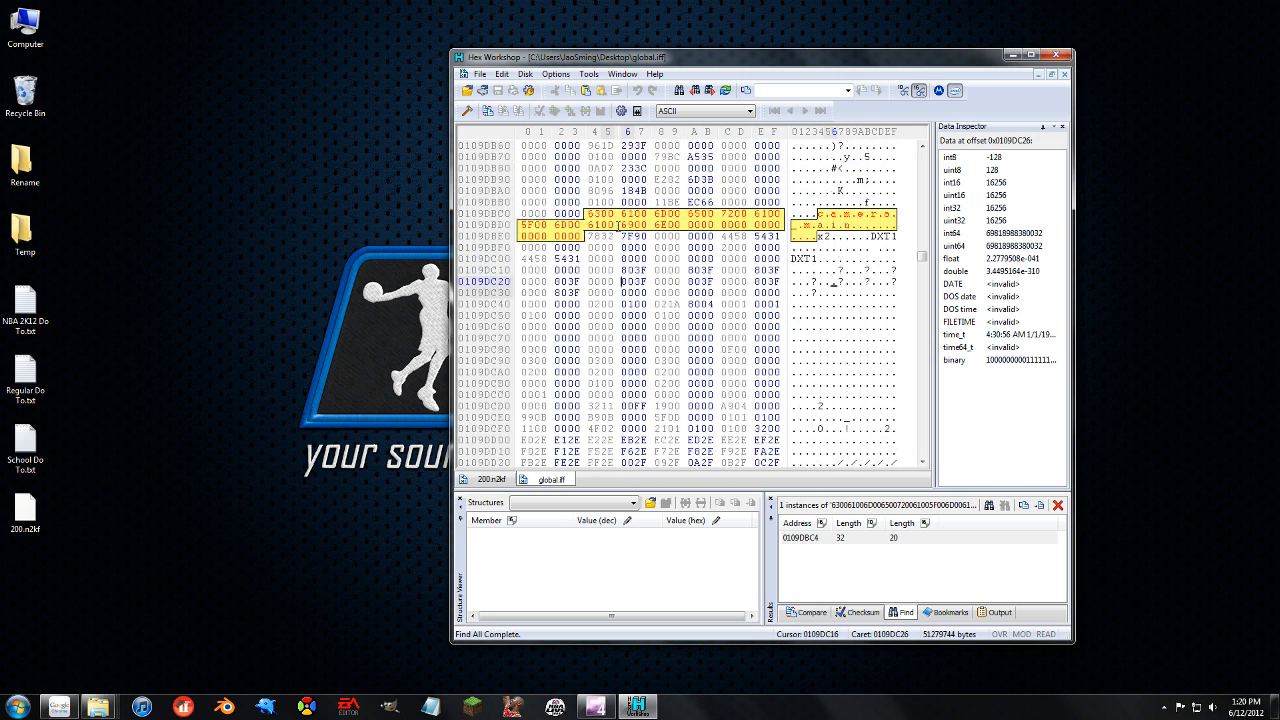
scroll(622, 272, up, 5)
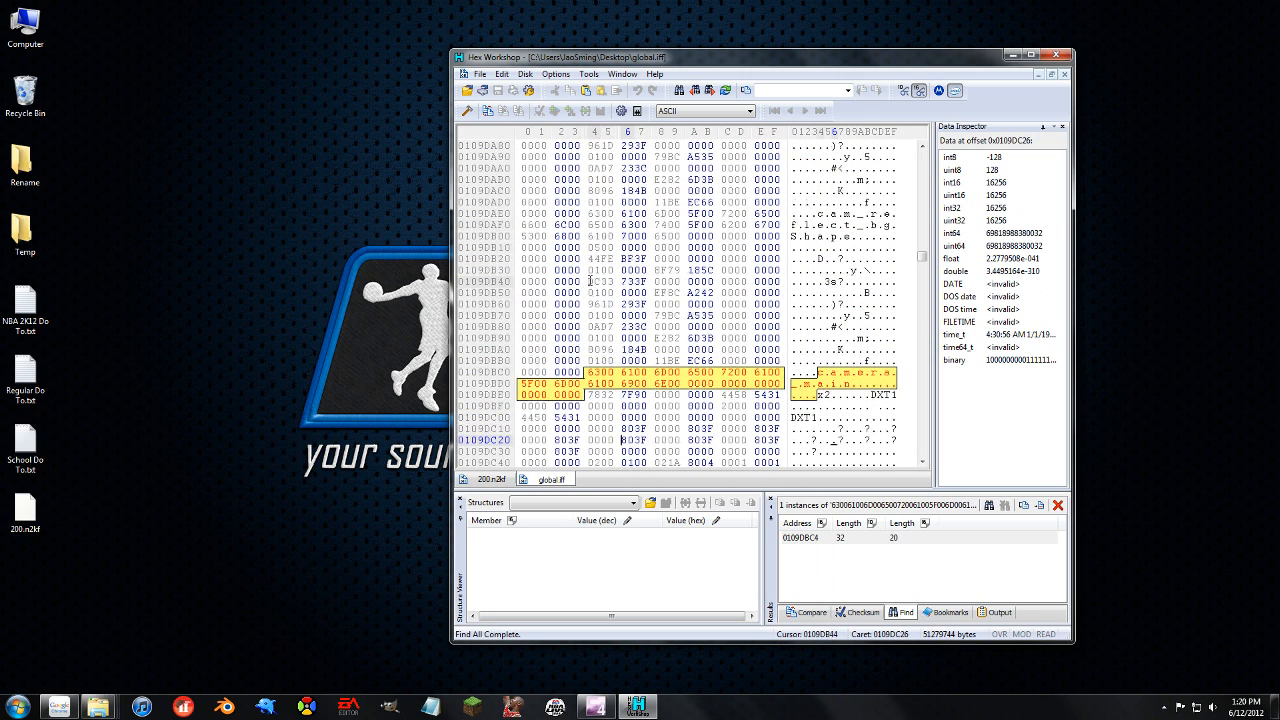
drag(587, 282, 647, 282)
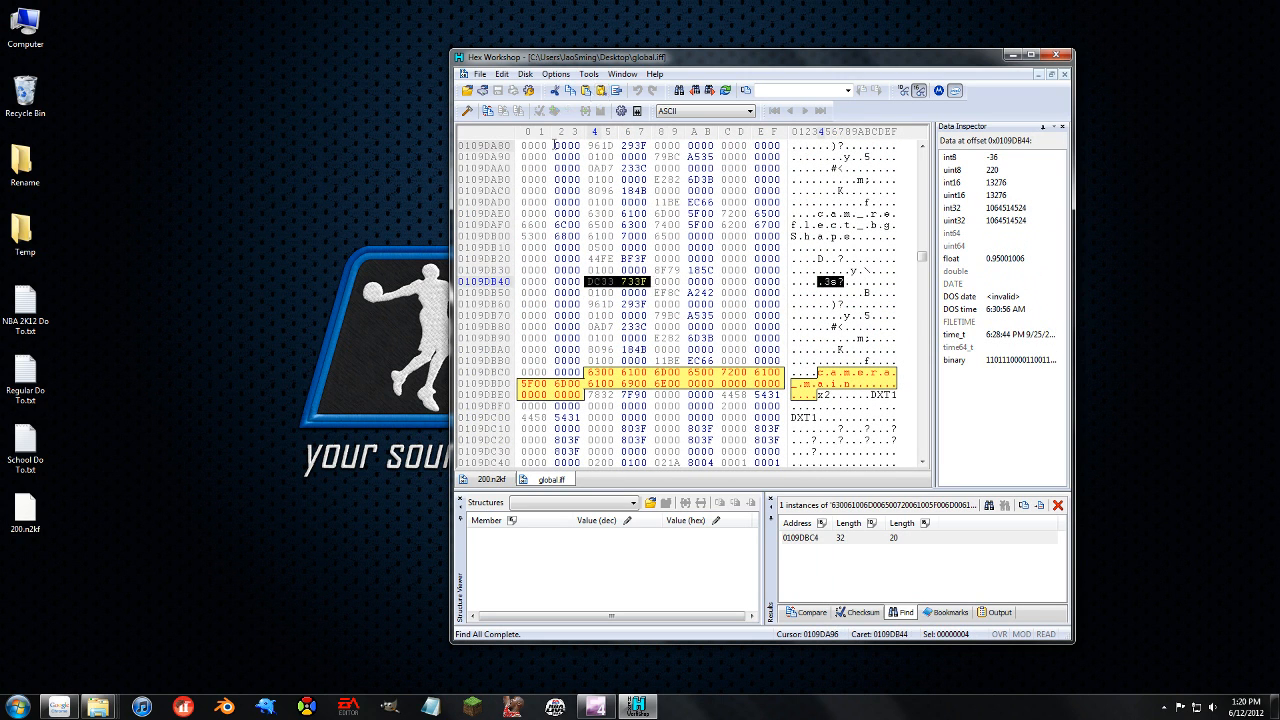
- Switch to 200.n2kf and select the matching bytes DC33 733F at offset 5D0 for comparison
click(491, 479)
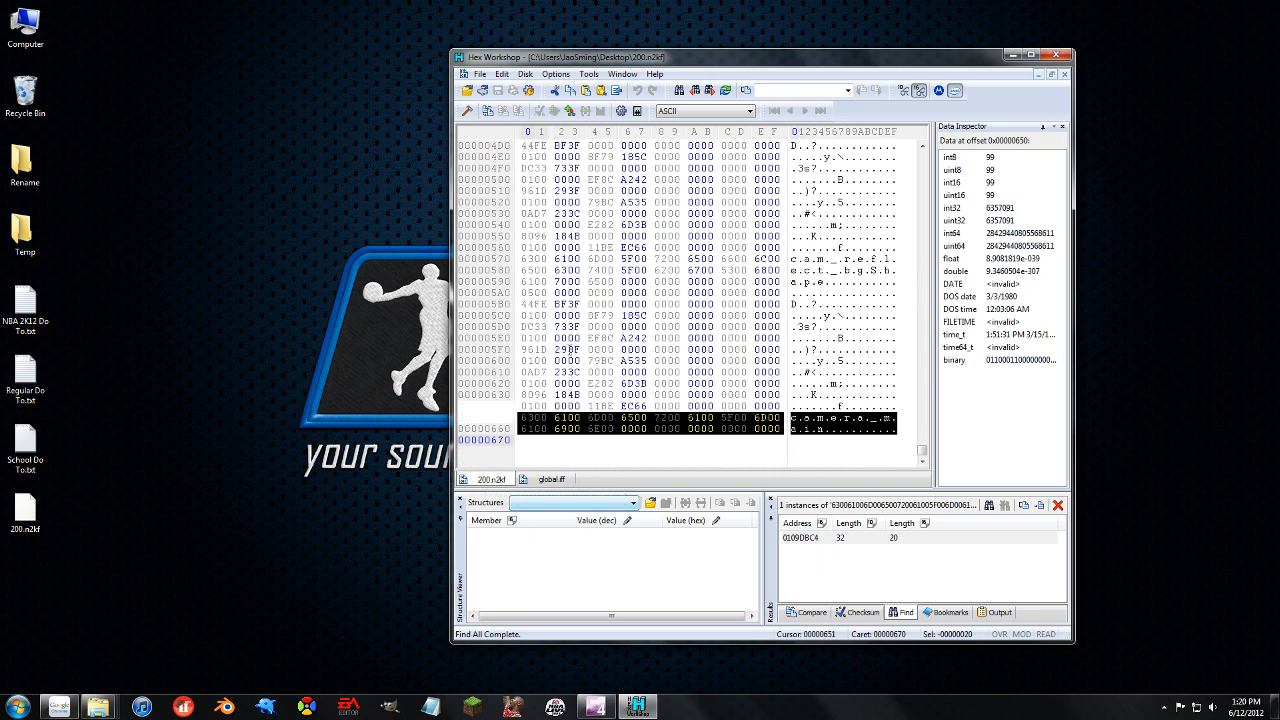
click(555, 338)
drag(521, 327, 585, 329)
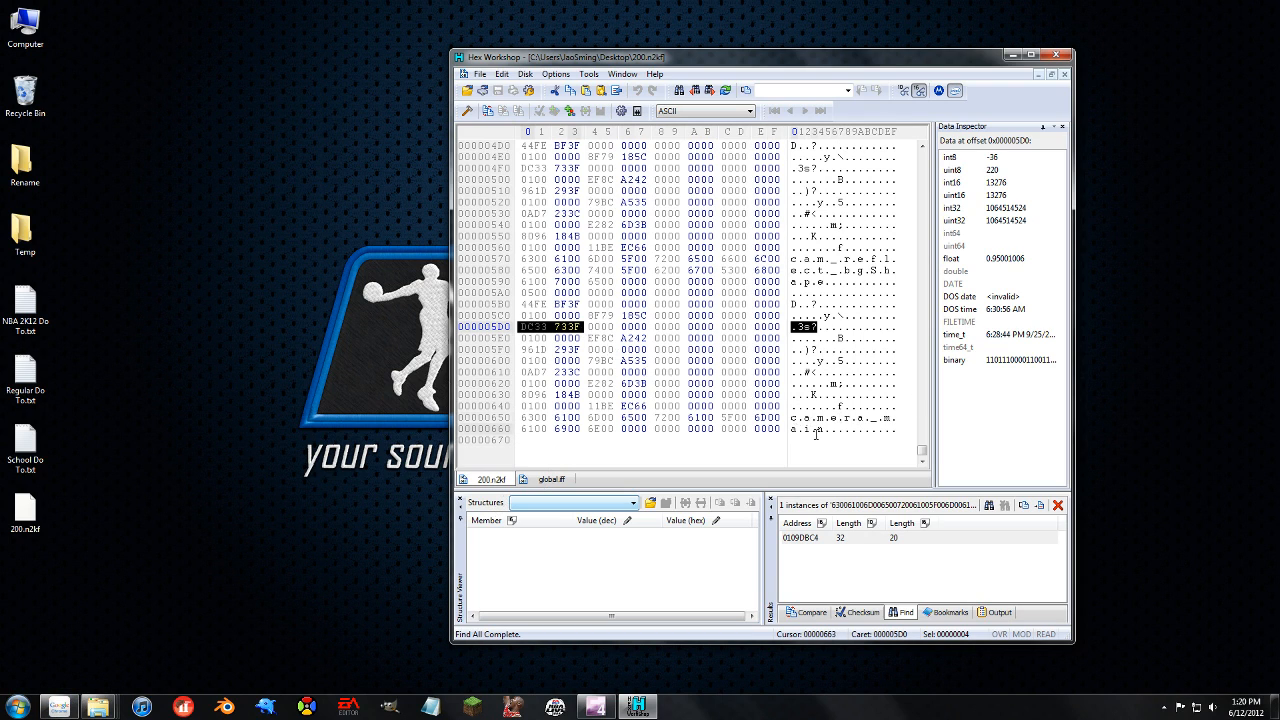
- Return to global.iff, then highlight entry 200, camera_main, in the forum's Global.iff texture list in Chrome and return to Hex Workshop
click(545, 480)
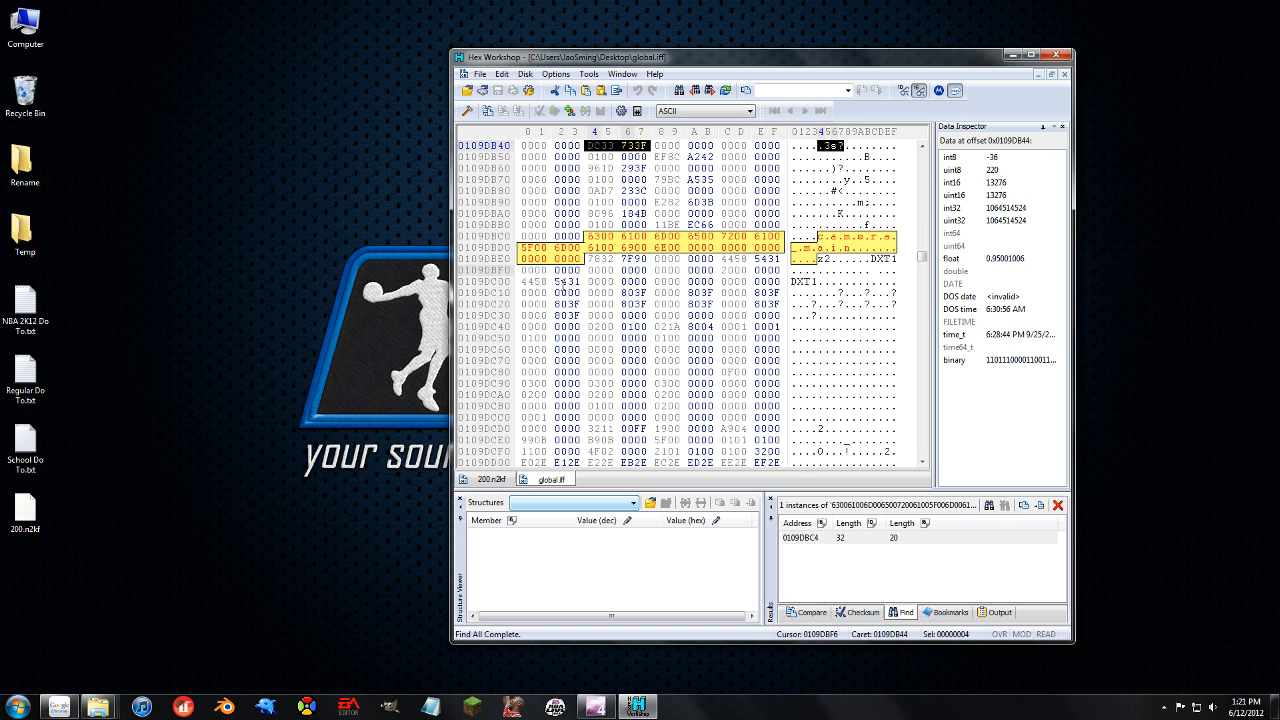
click(59, 707)
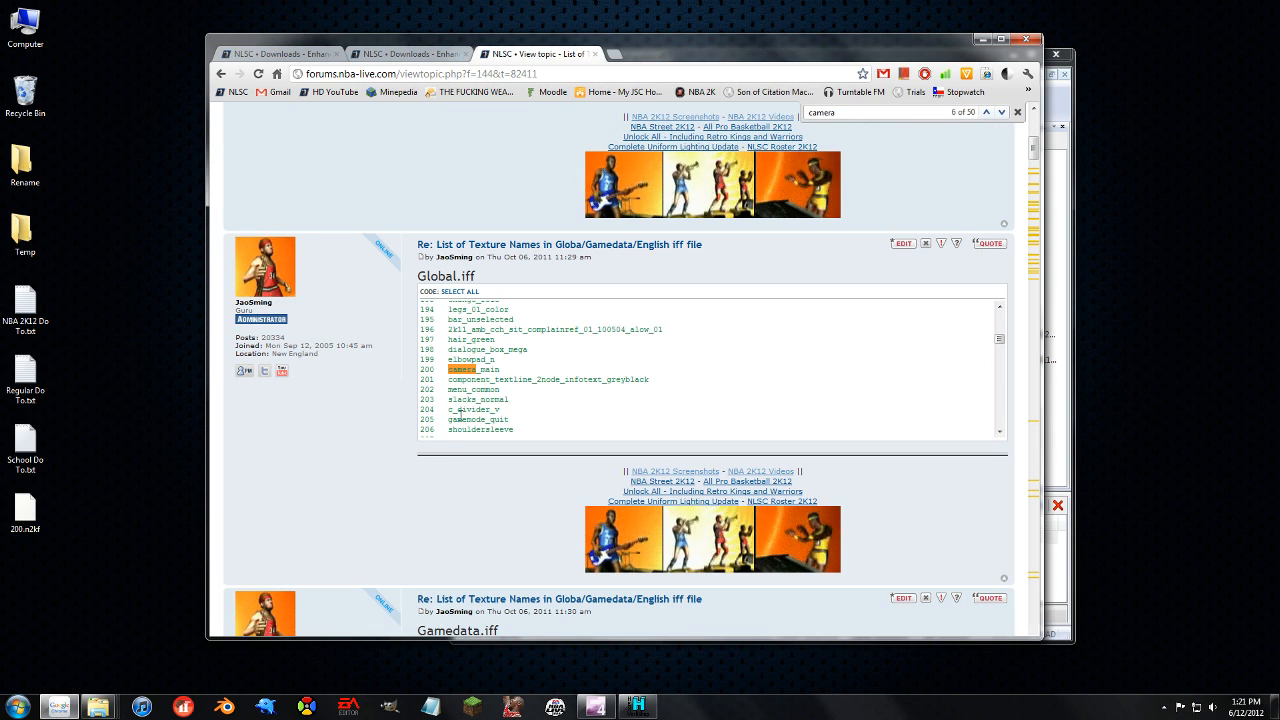
drag(499, 369, 428, 373)
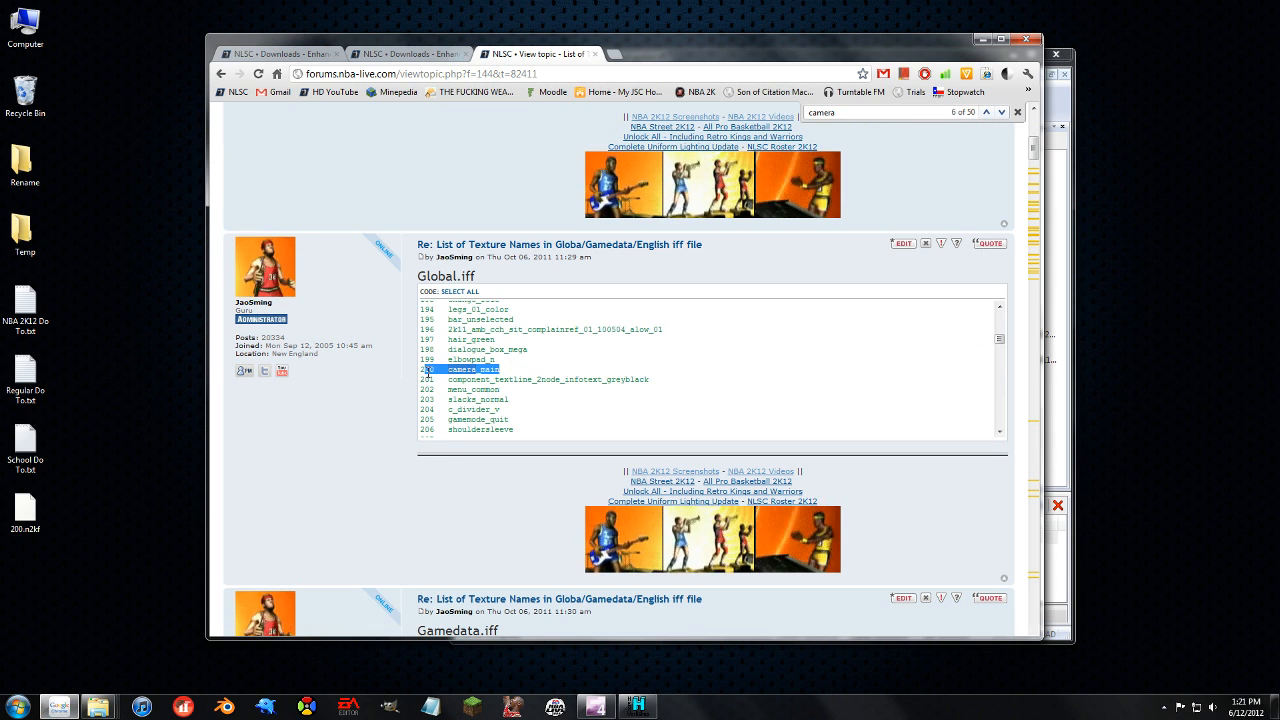
key(alt+Tab)
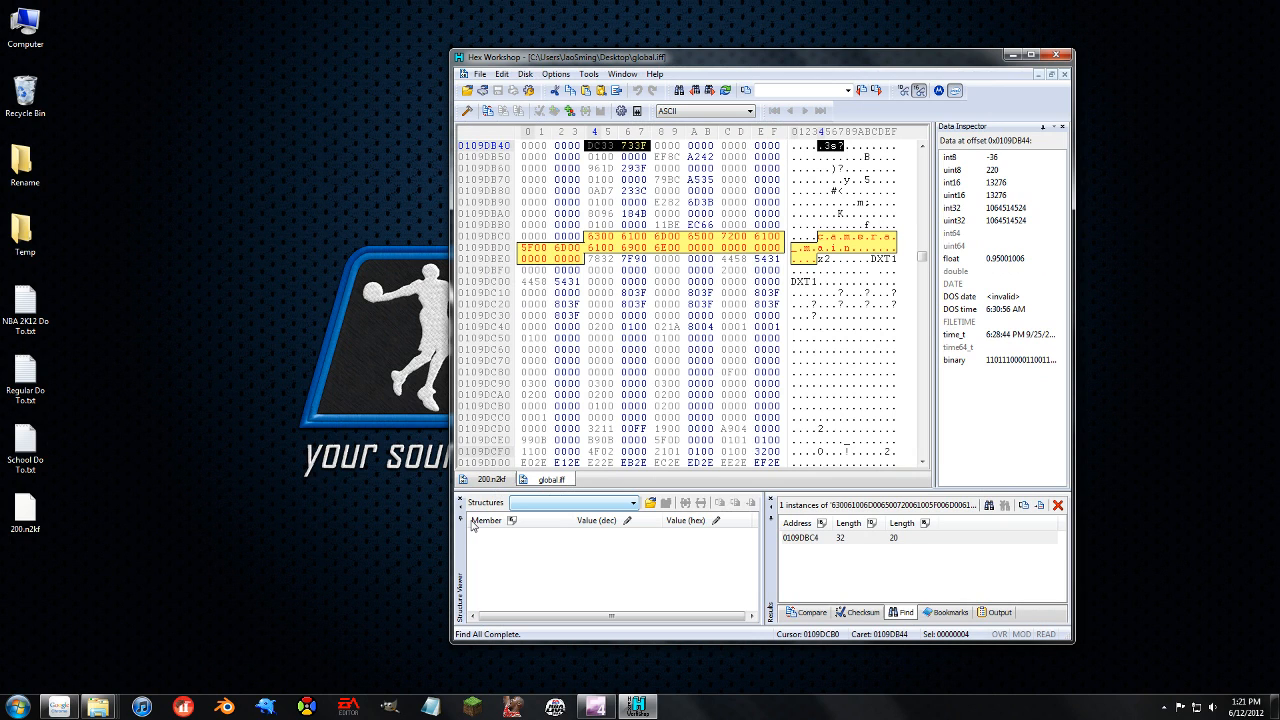
- Review the data block and camera_main name bytes in 200.n2kf, then return to the selected DC33 733F bytes in global.iff
click(32, 512)
click(491, 479)
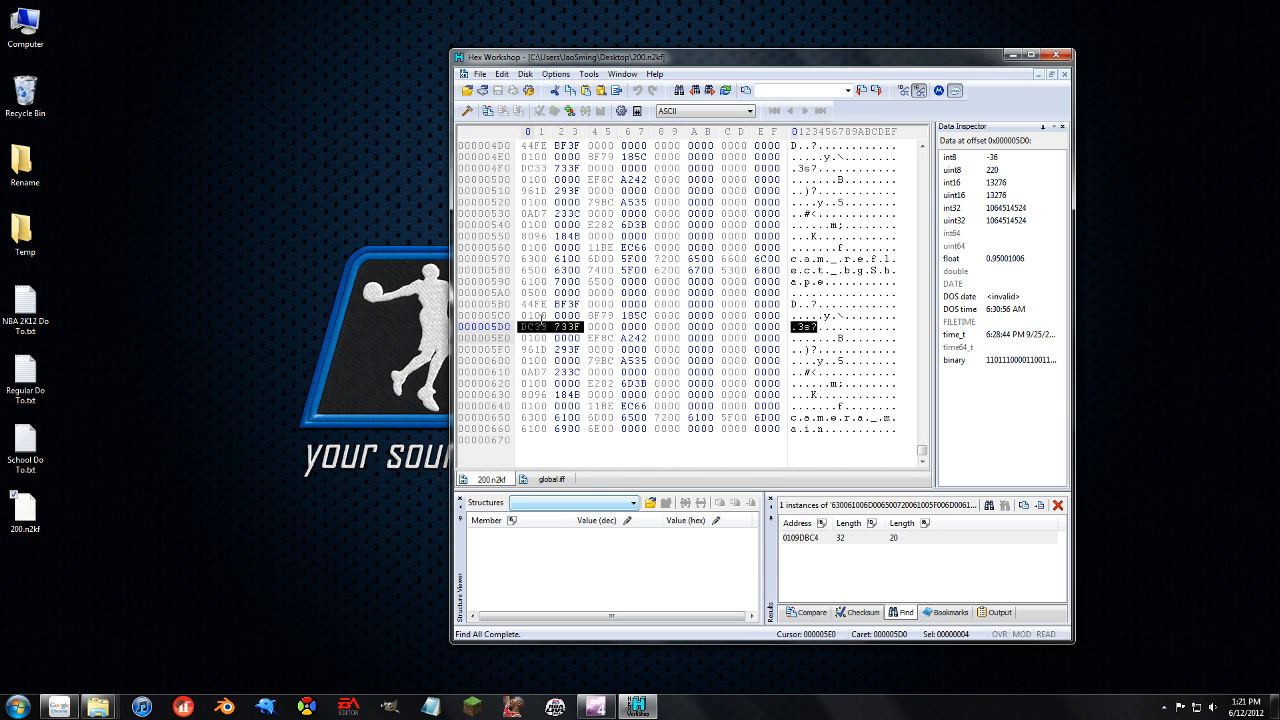
drag(540, 306, 622, 394)
click(622, 406)
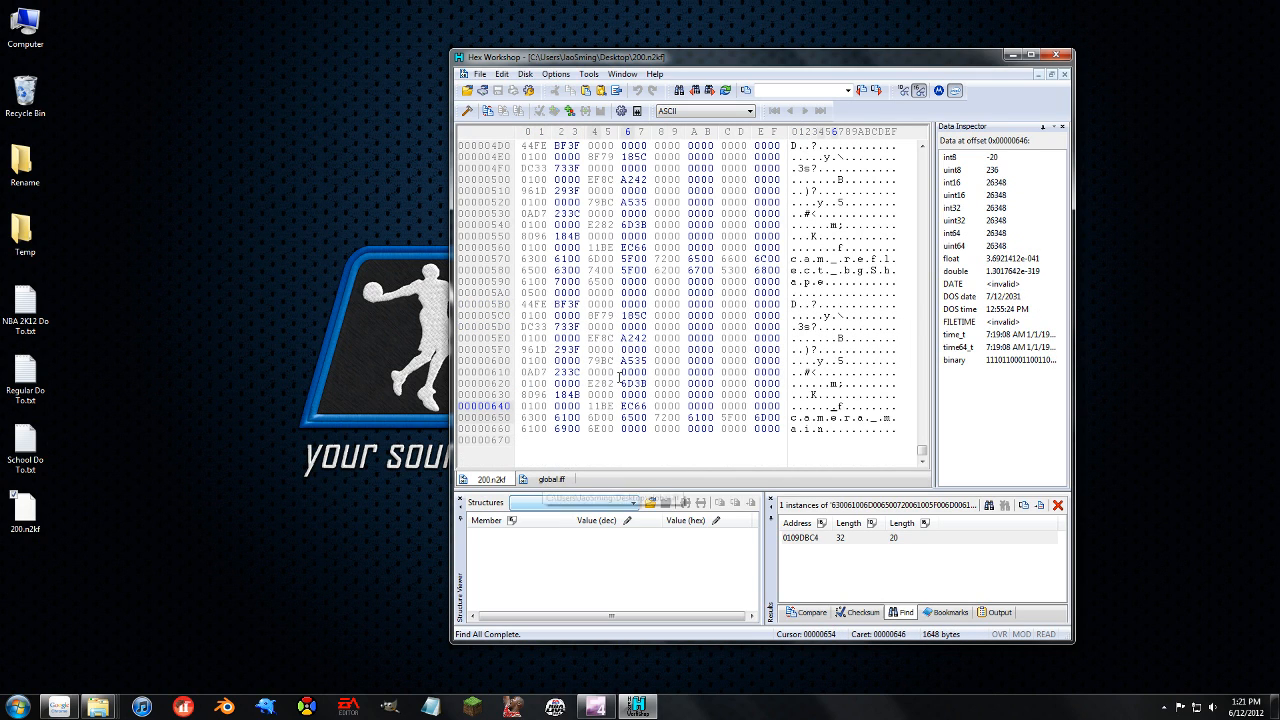
drag(617, 428, 556, 417)
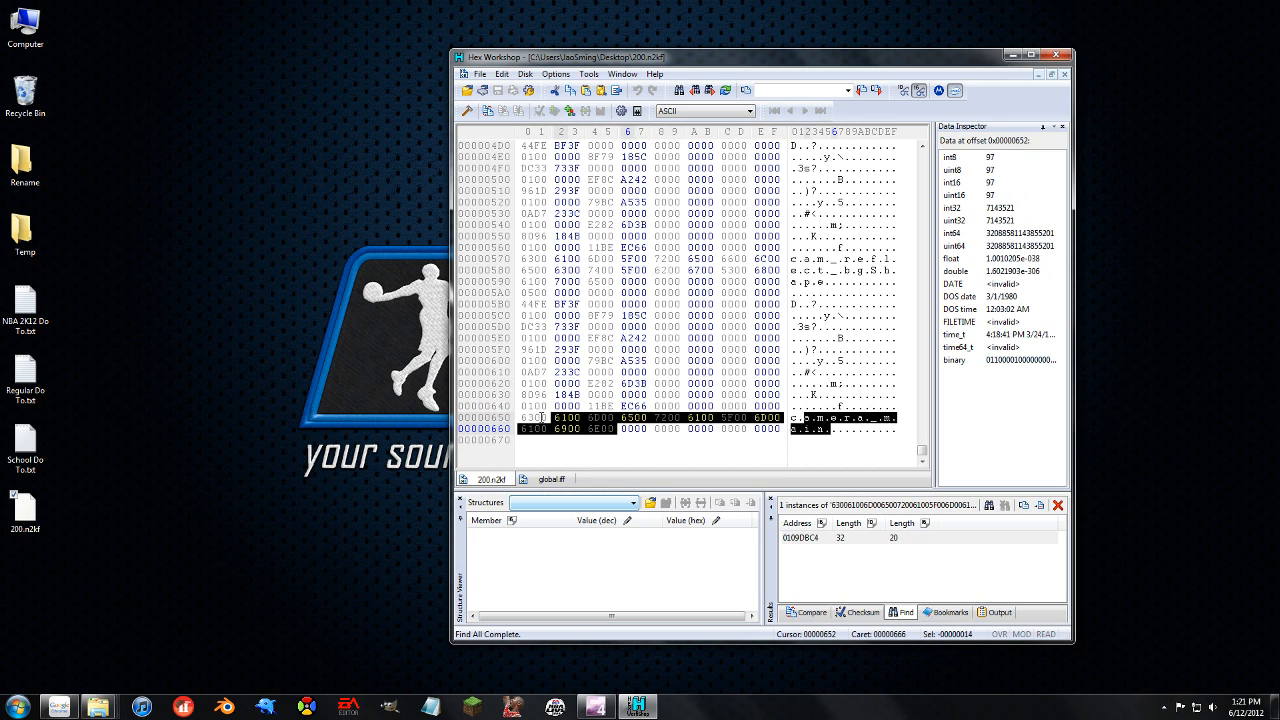
click(551, 479)
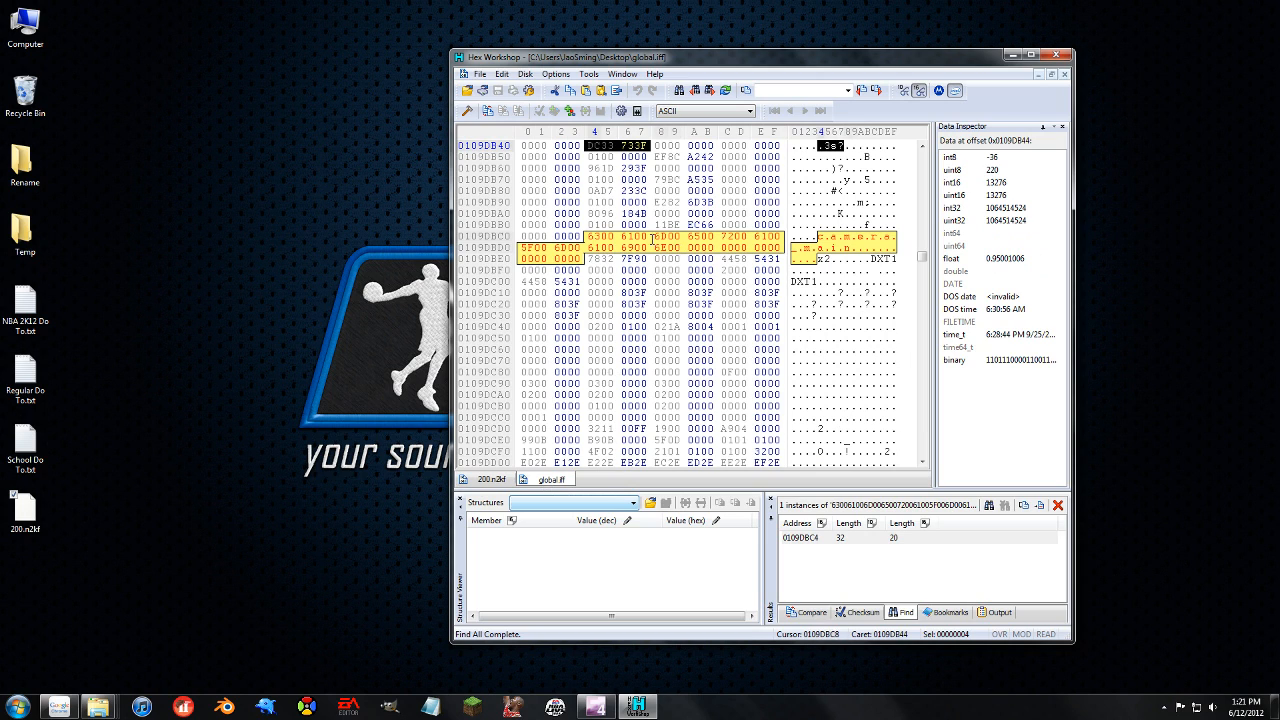
drag(590, 146, 661, 148)
- Switch to Chrome and open the SJ1414 Black-ops topic in the NLSC forum's NBA 2K12 Releases & Previews section
click(148, 640)
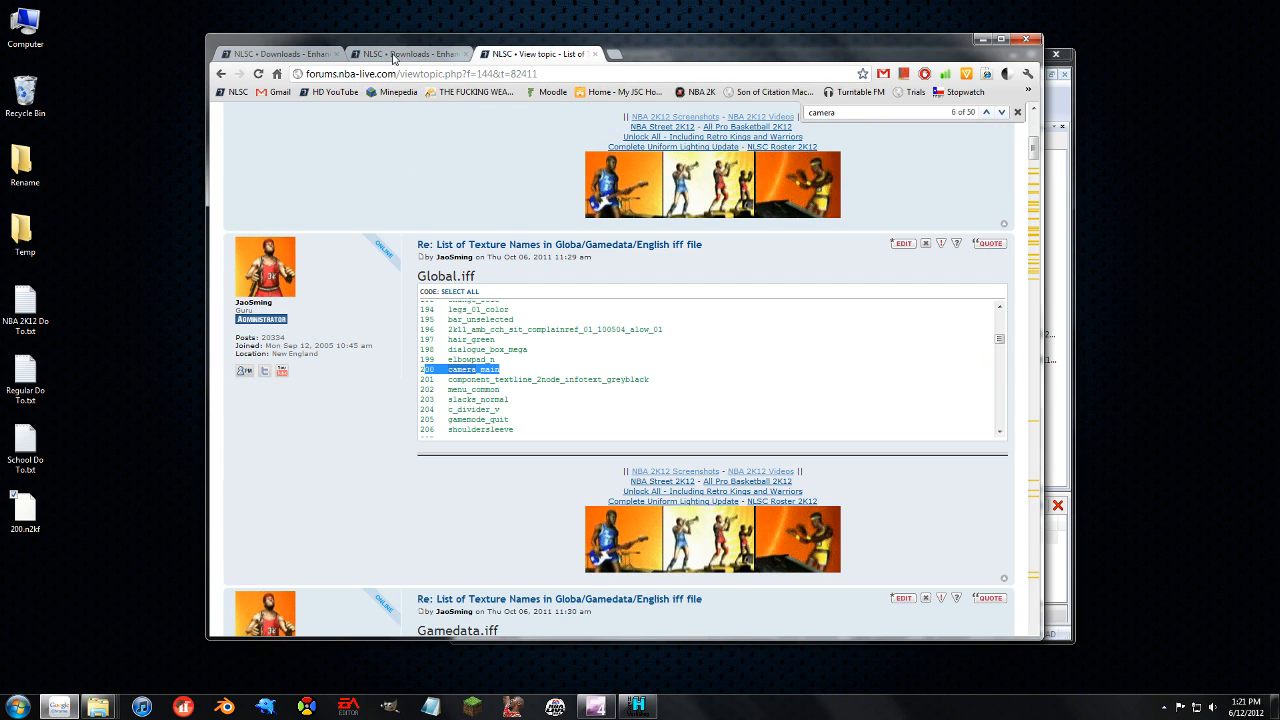
click(277, 54)
click(266, 233)
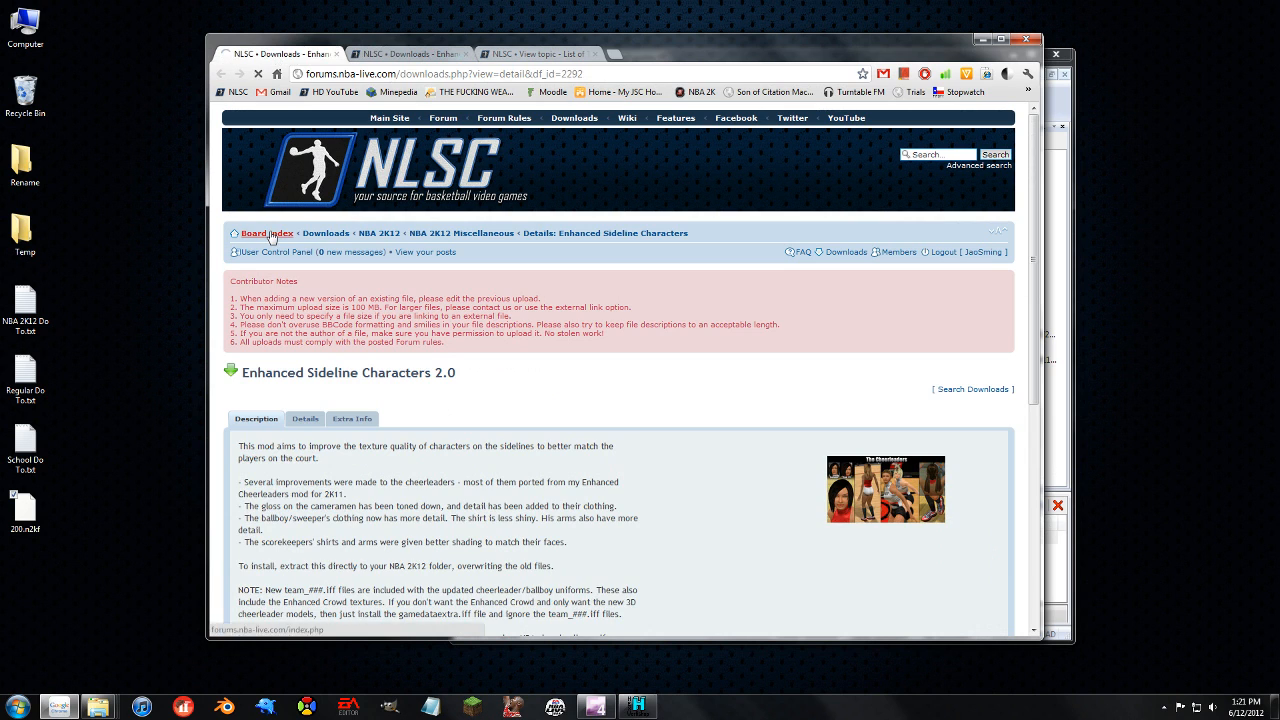
click(330, 427)
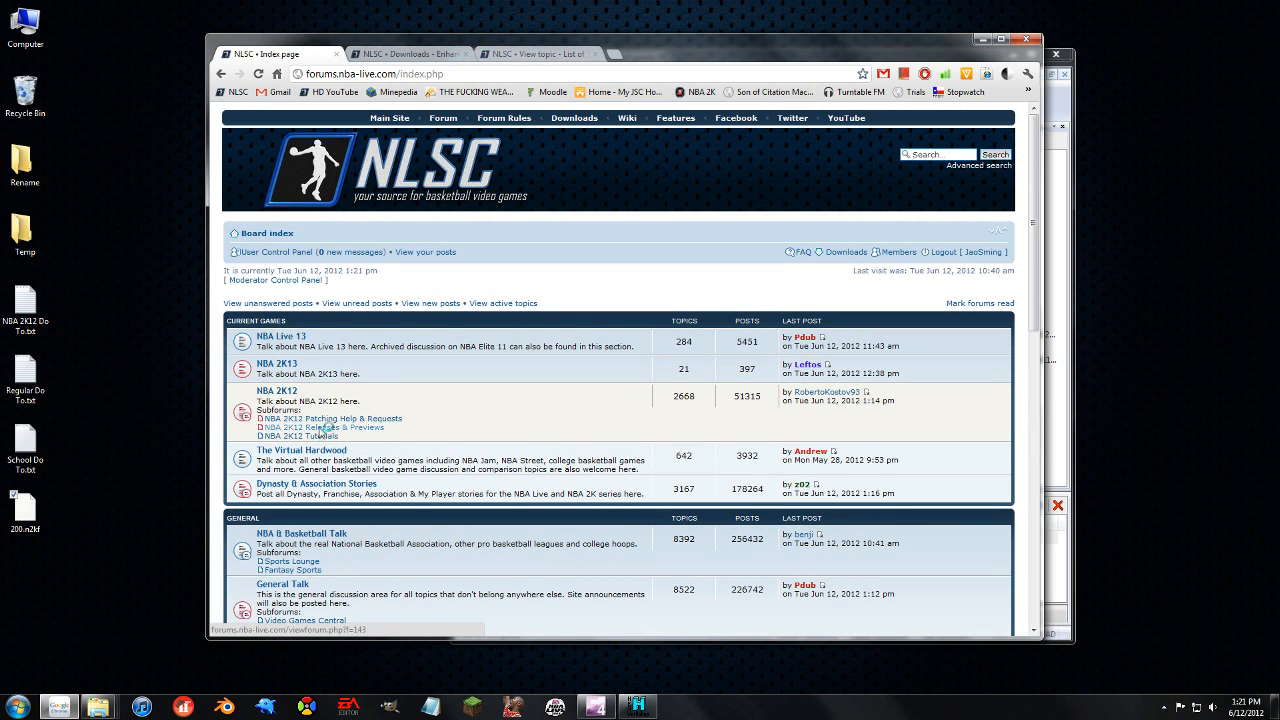
scroll(373, 437, down, 3)
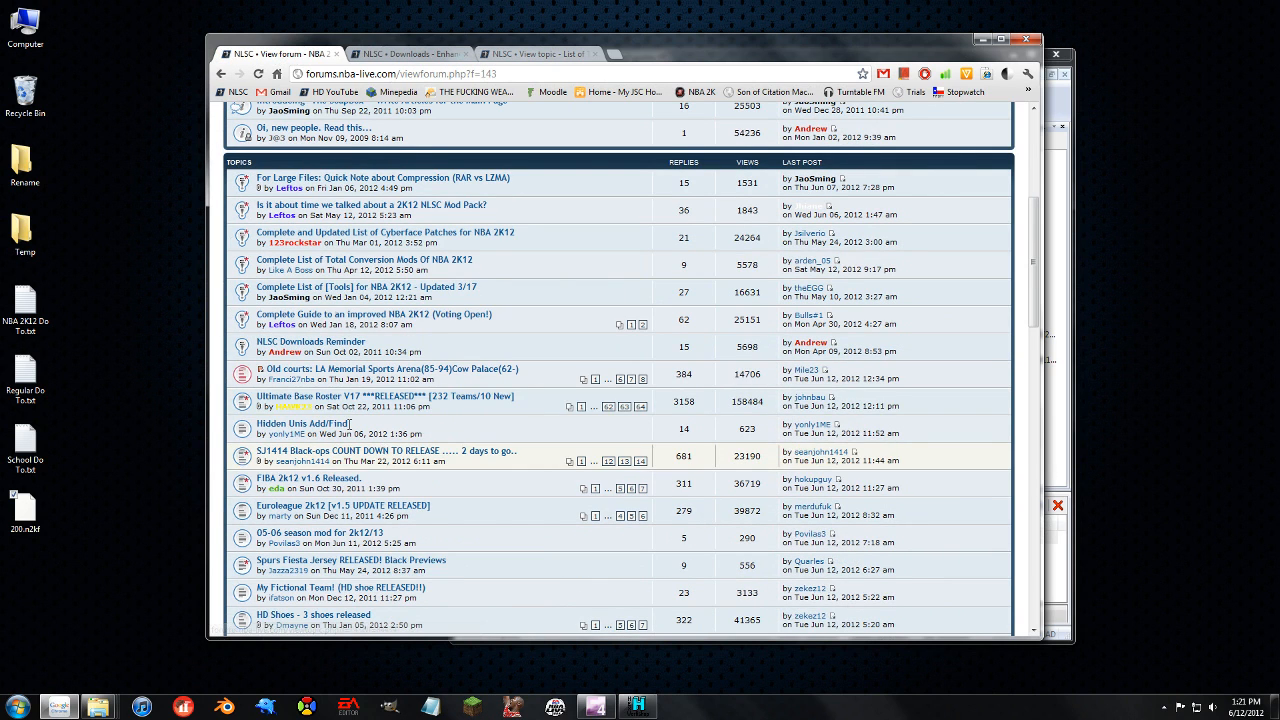
click(407, 451)
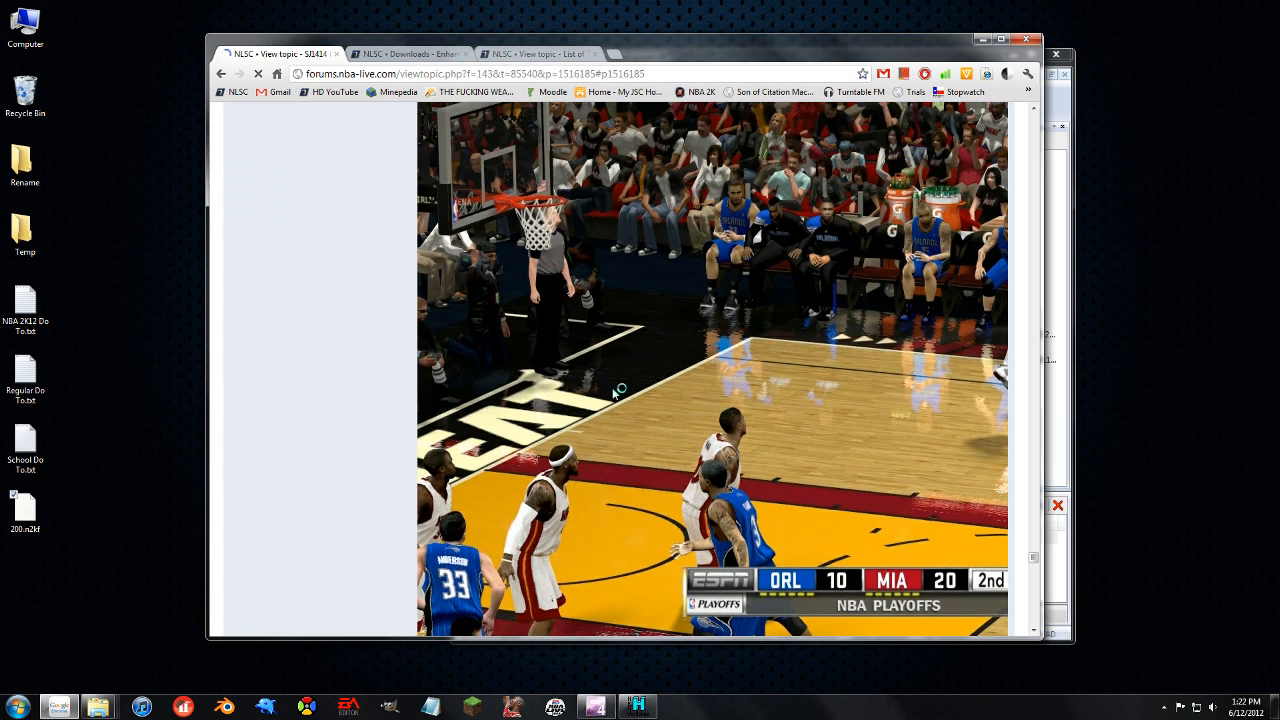
- Examine the gameplay screenshots in the SJ1414 Black-ops topic, view one at full size in its own tab, and minimize the browser
scroll(610, 395, down, 10)
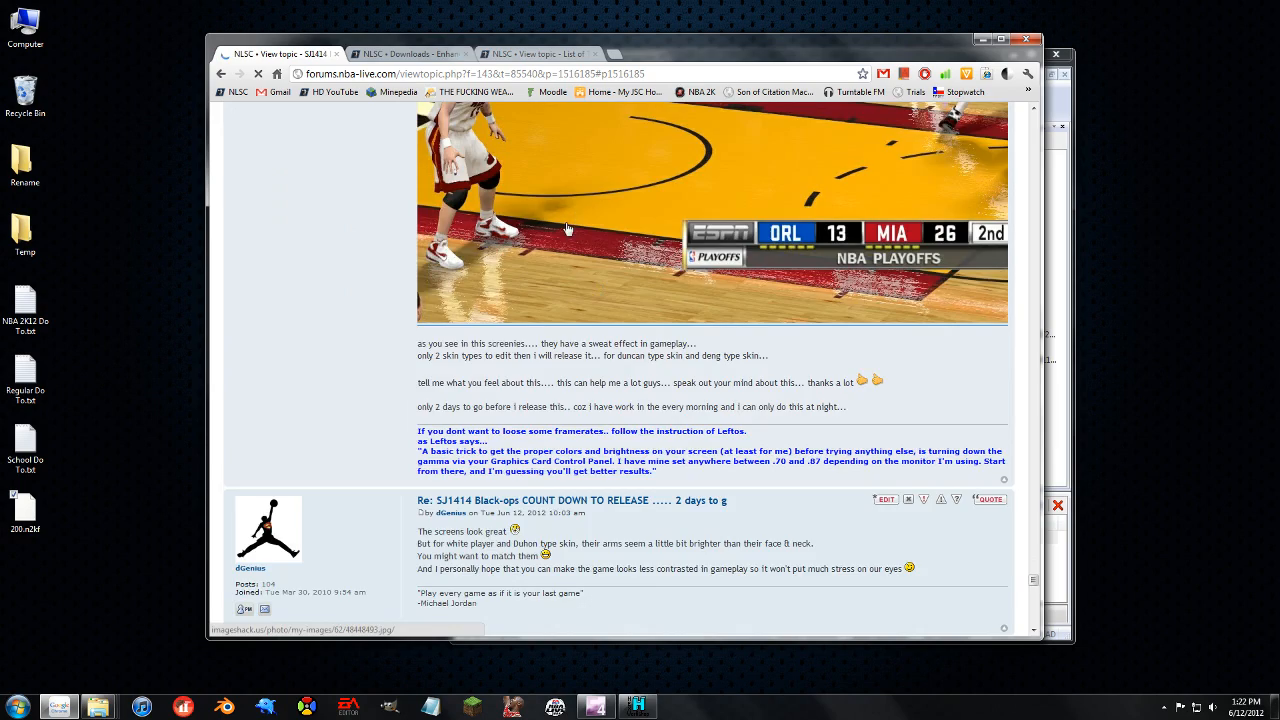
scroll(566, 231, up, 8)
scroll(573, 305, up, 10)
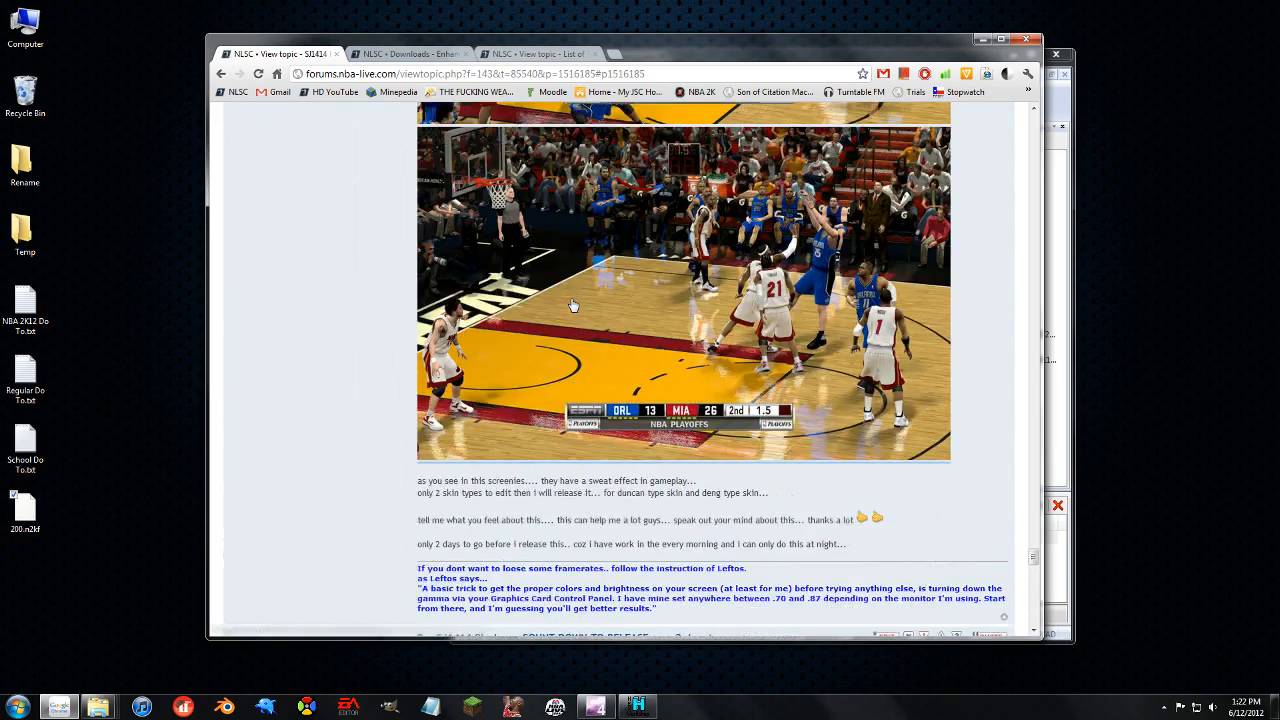
scroll(573, 305, down, 5)
drag(573, 310, 350, 54)
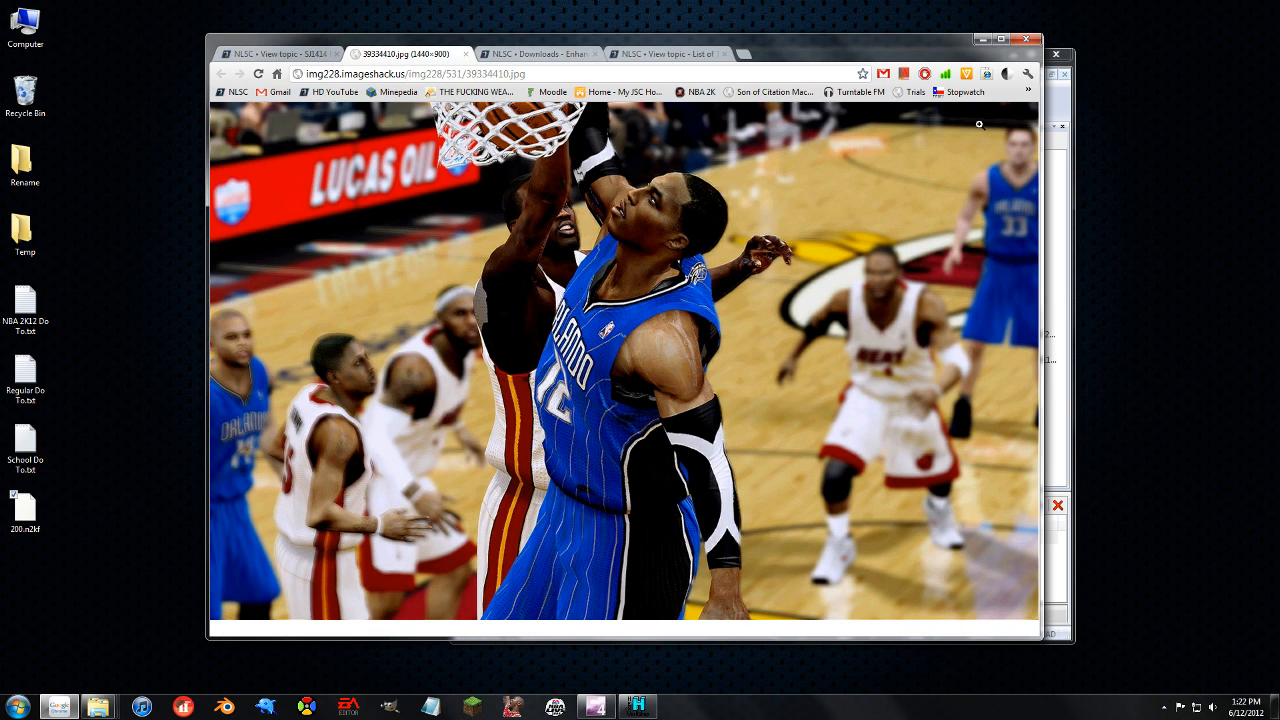
click(982, 39)
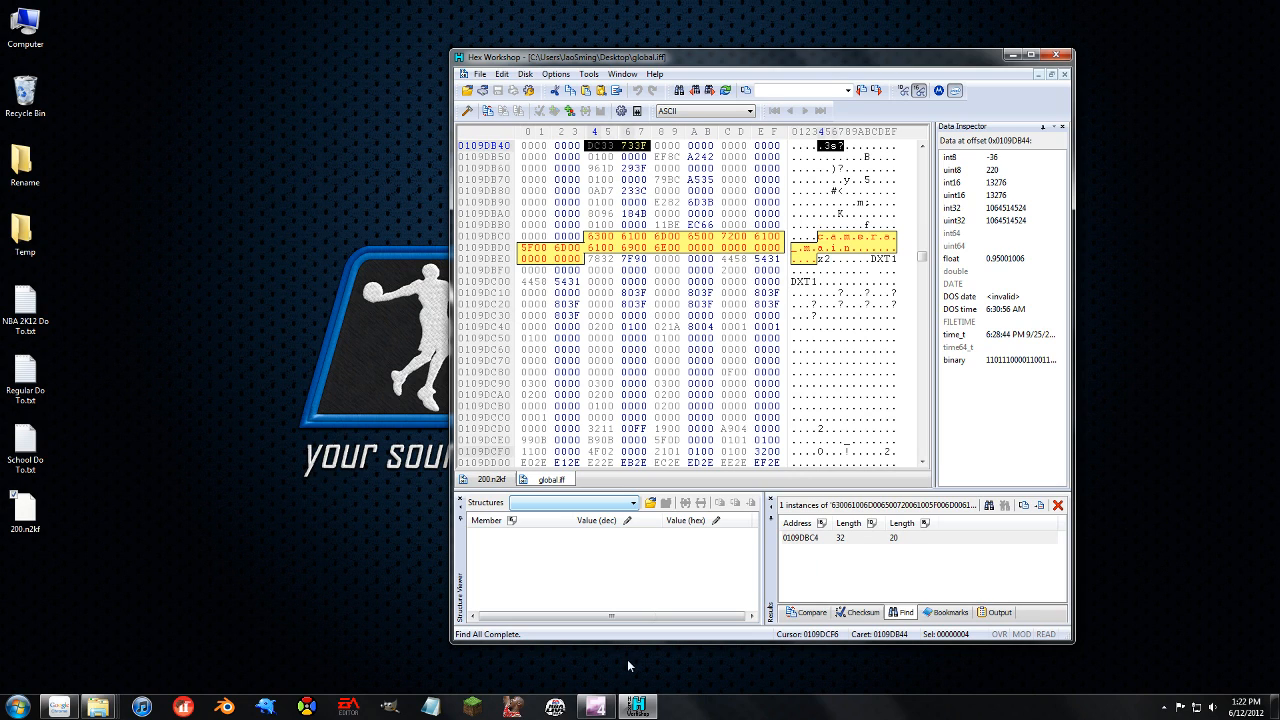
mouse_move(592, 712)
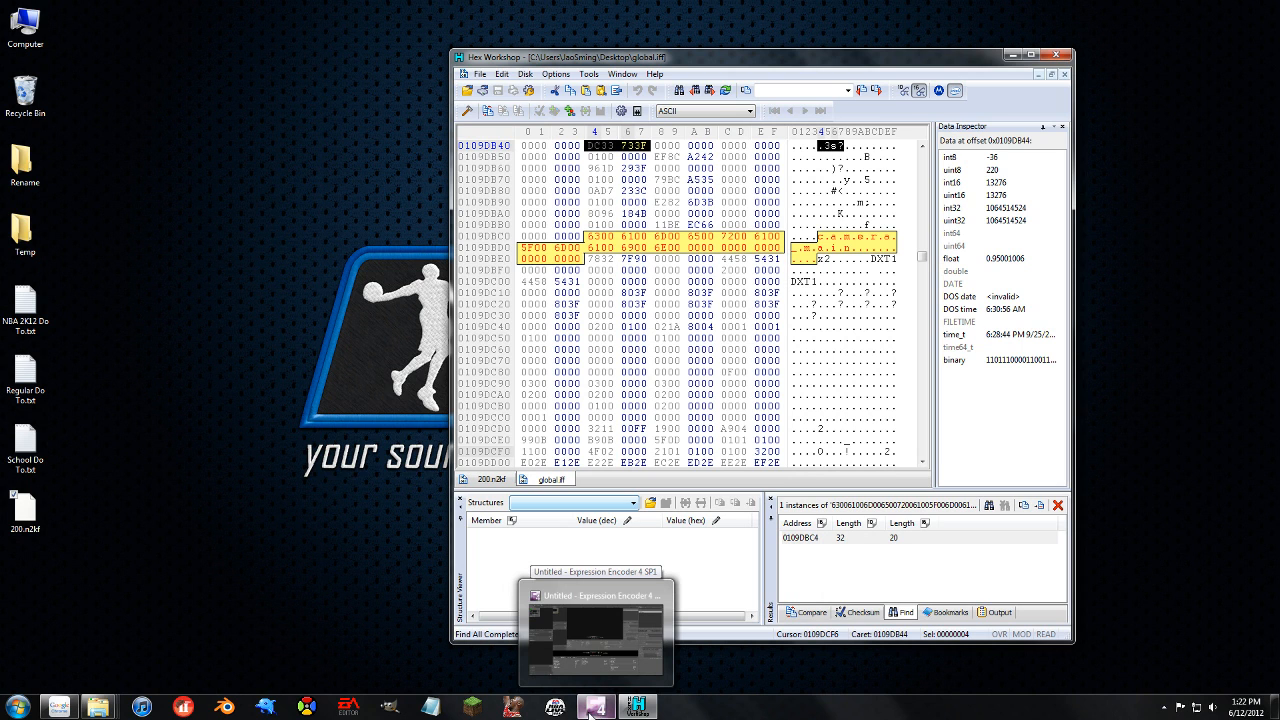
click(592, 710)
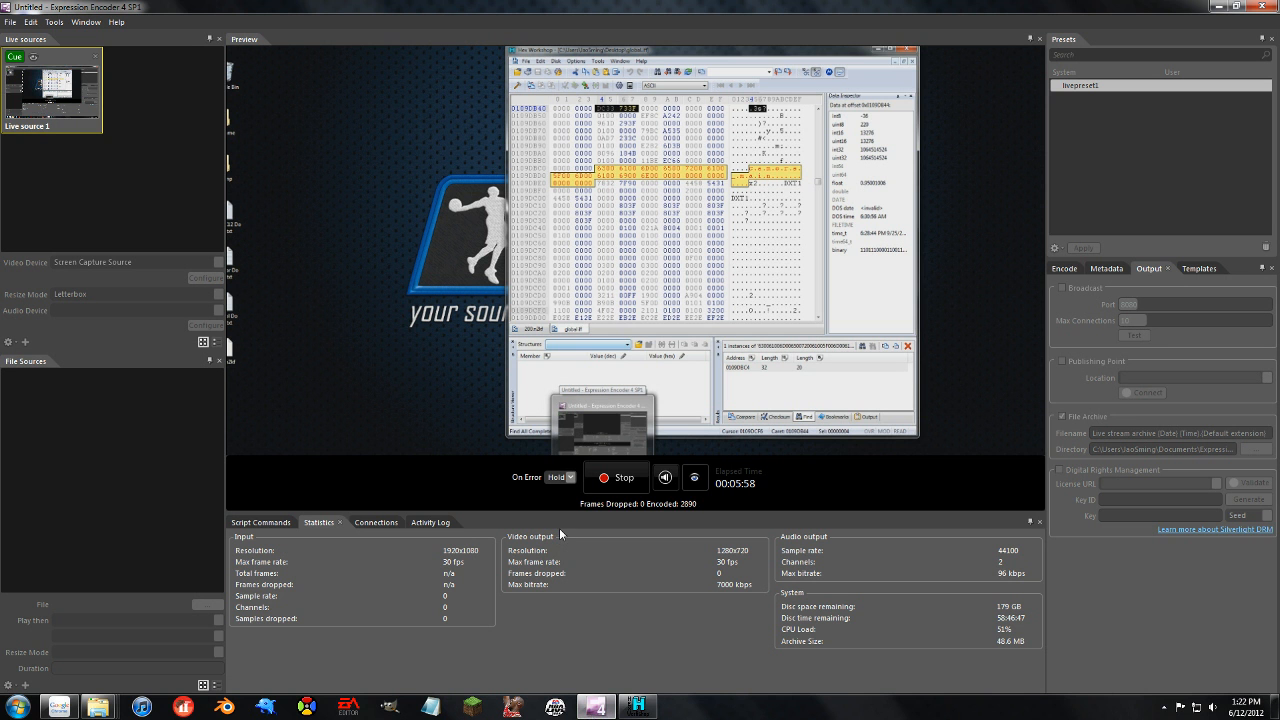